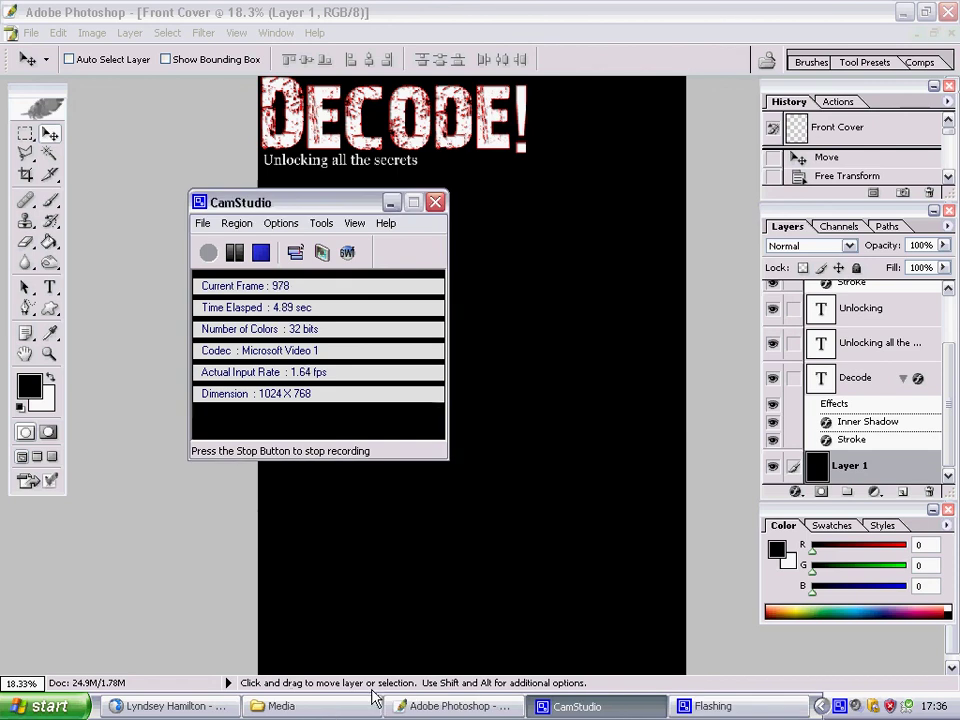
Drag DSC_0256.JPG from the Explorer Media folder into Photoshop as a new document
left_click(358, 706)
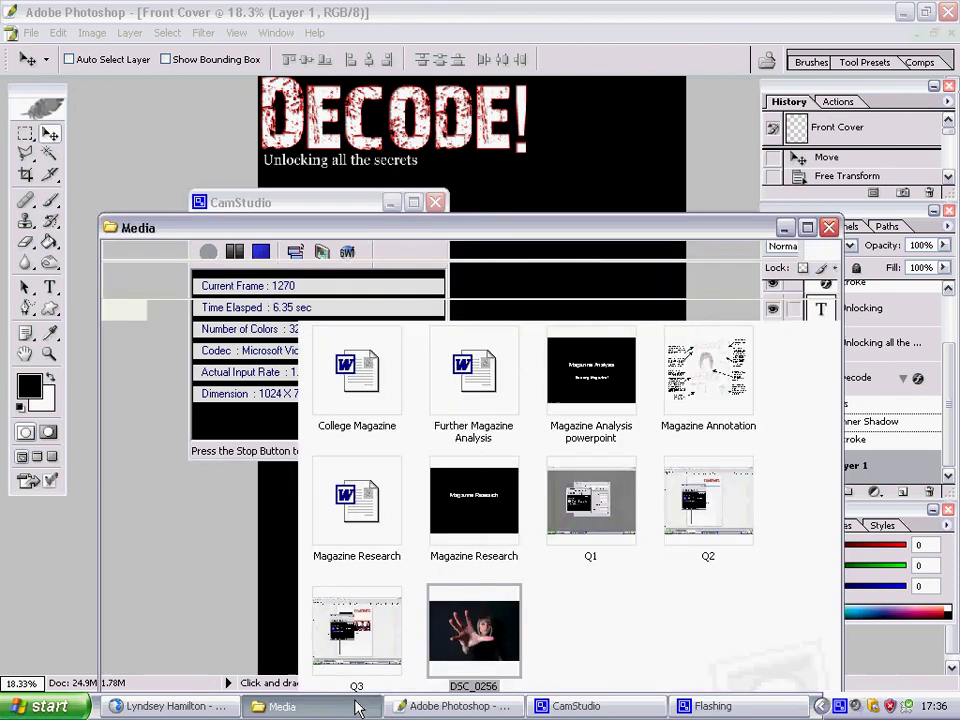
mouse_move(474, 630)
left_mouse_down()
mouse_move(462, 716)
mouse_move(506, 480)
left_mouse_up()
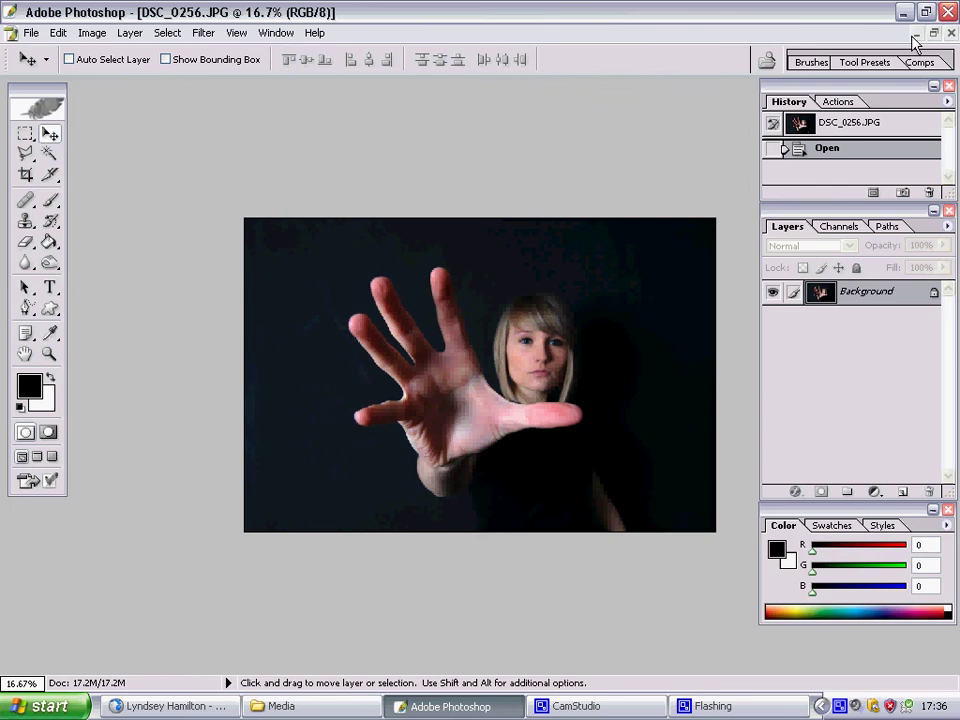
Crop the dark left strip off the DSC_0256 photo and un-maximize its window
left_click(27, 175)
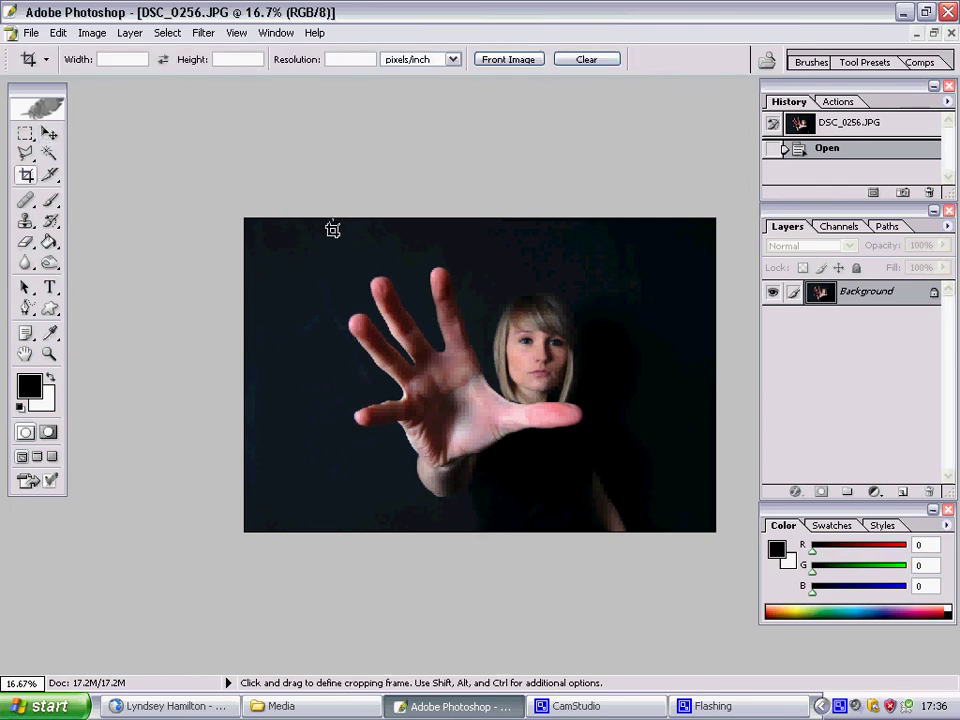
mouse_move(332, 229)
left_mouse_down()
mouse_move(679, 560)
mouse_move(707, 562)
left_mouse_up()
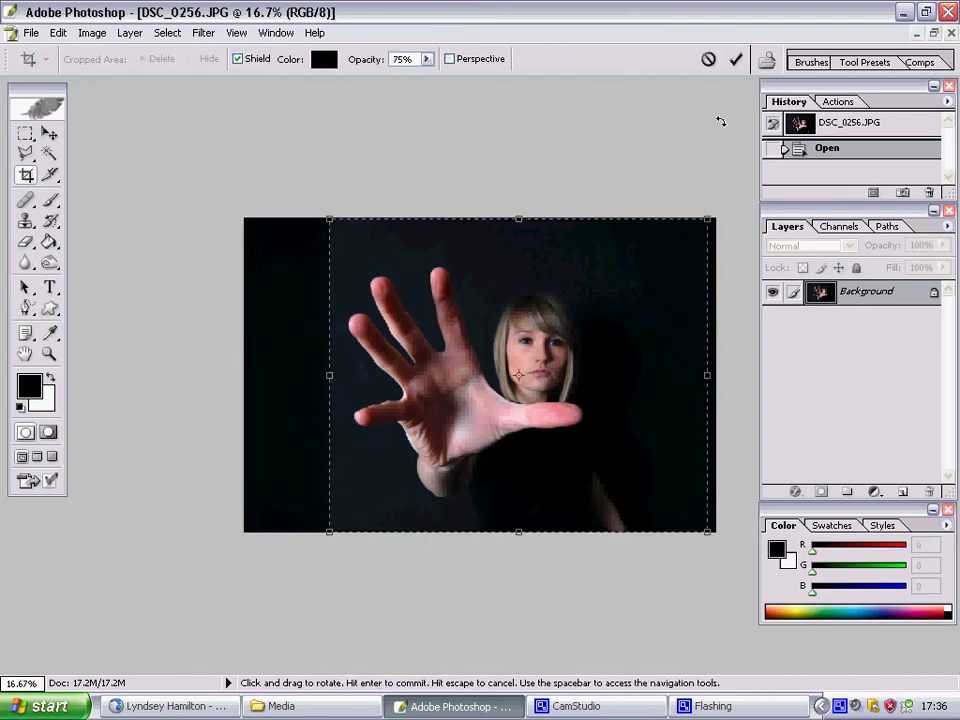
left_click(735, 59)
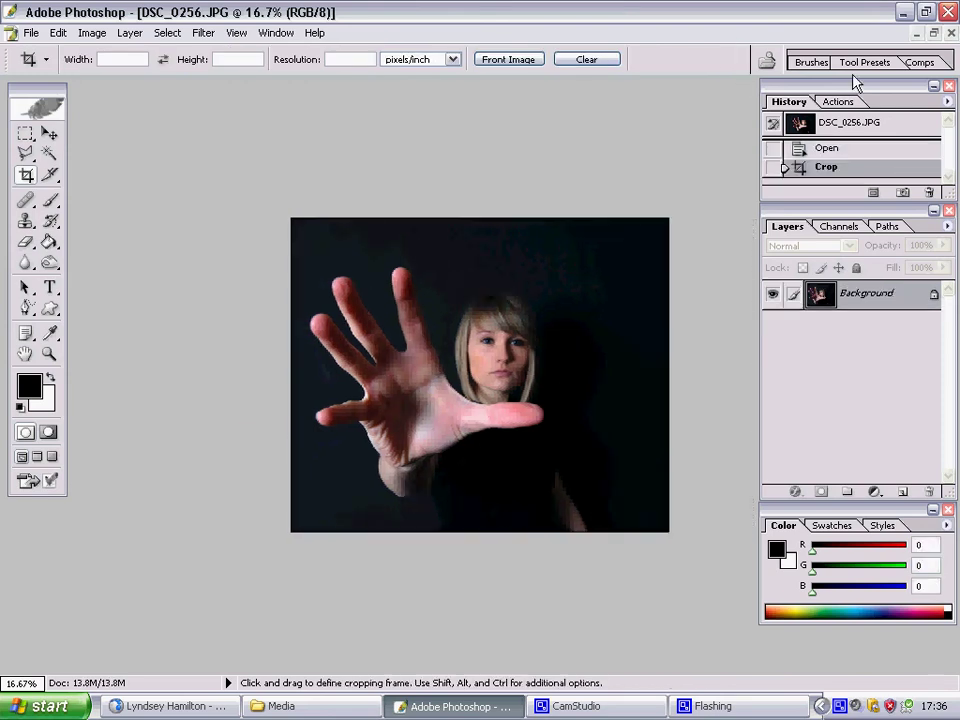
left_click(933, 33)
Copy the cropped hand photo into Front Cover as Layer 2, positioned just under the DECODE! title
left_click_drag(418, 150, 703, 228)
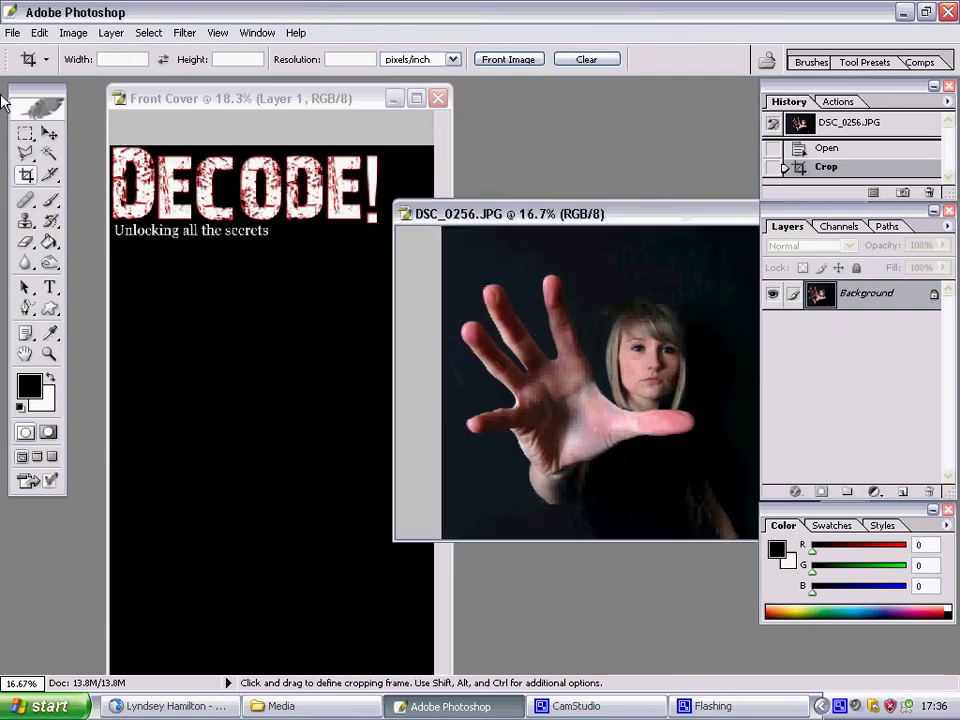
left_click(50, 134)
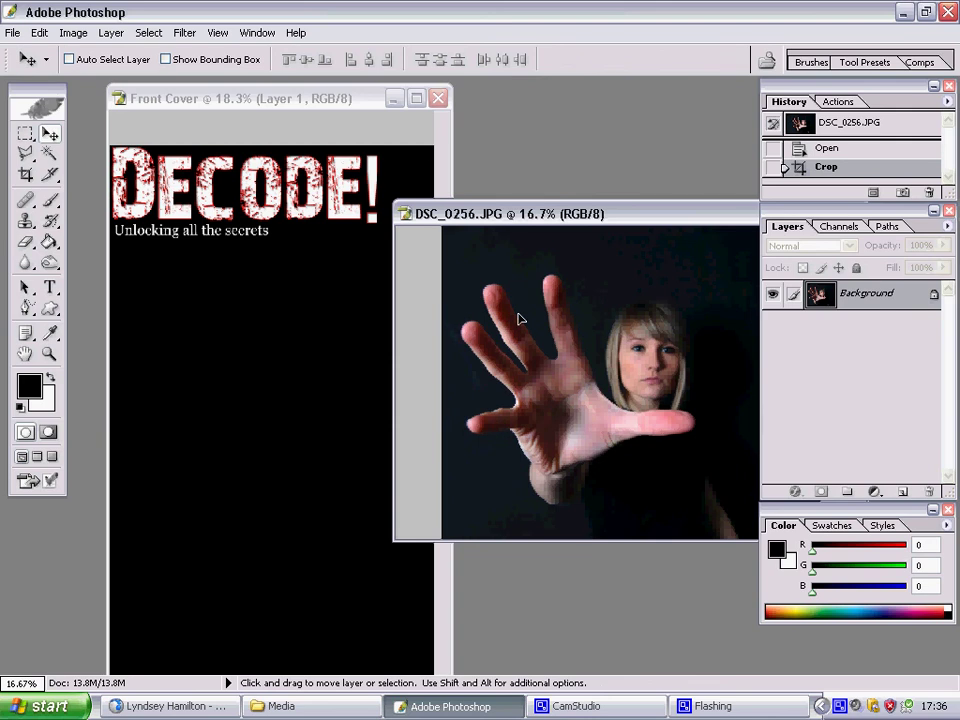
left_click_drag(519, 318, 274, 368)
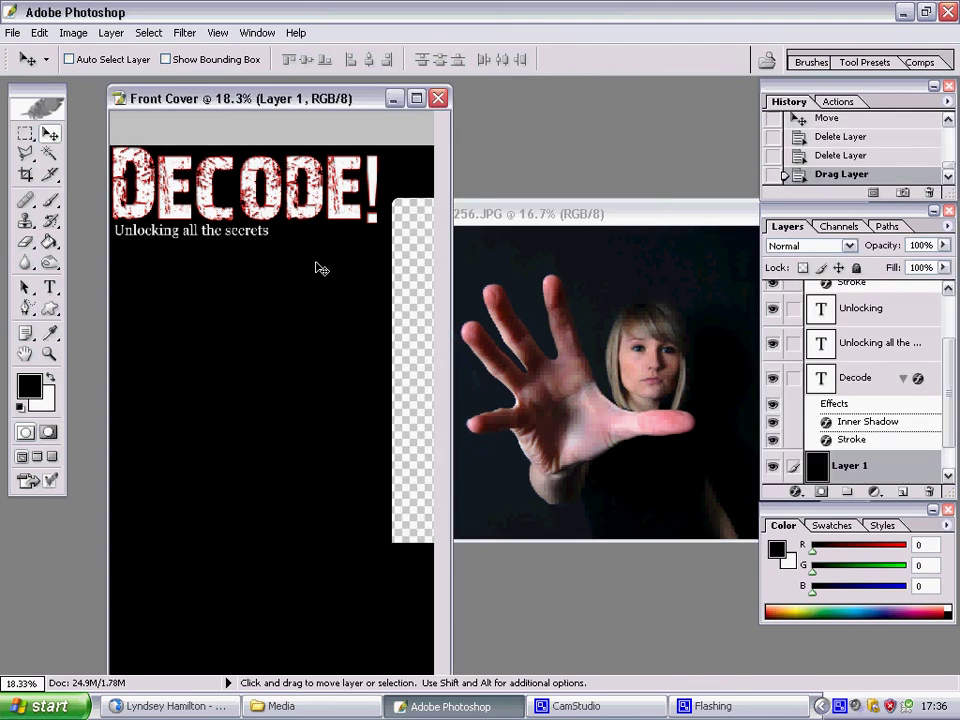
left_click(418, 101)
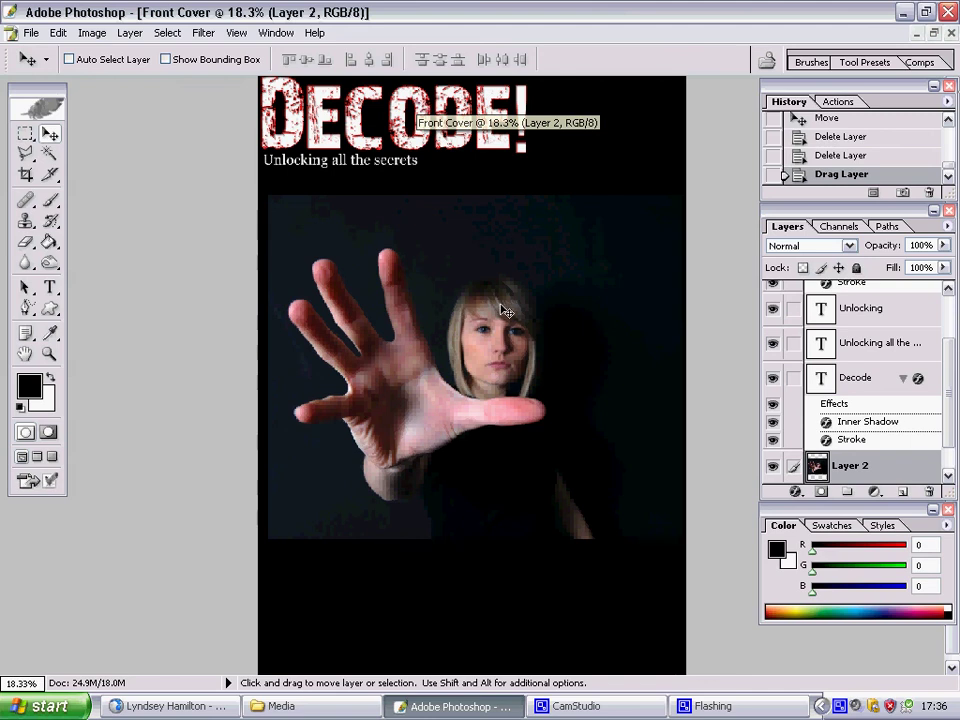
left_click_drag(507, 312, 489, 285)
key("Up")
key("Up")
key("Up")
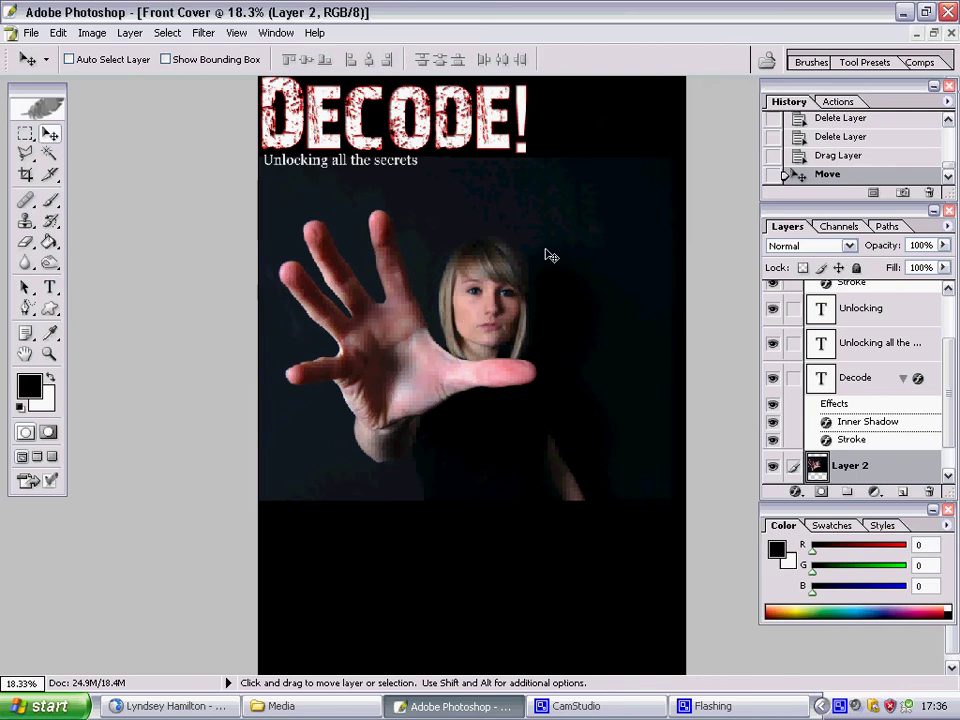
Free-transform Layer 2 to about 110% width and 106% height and apply it
key("ctrl+t")
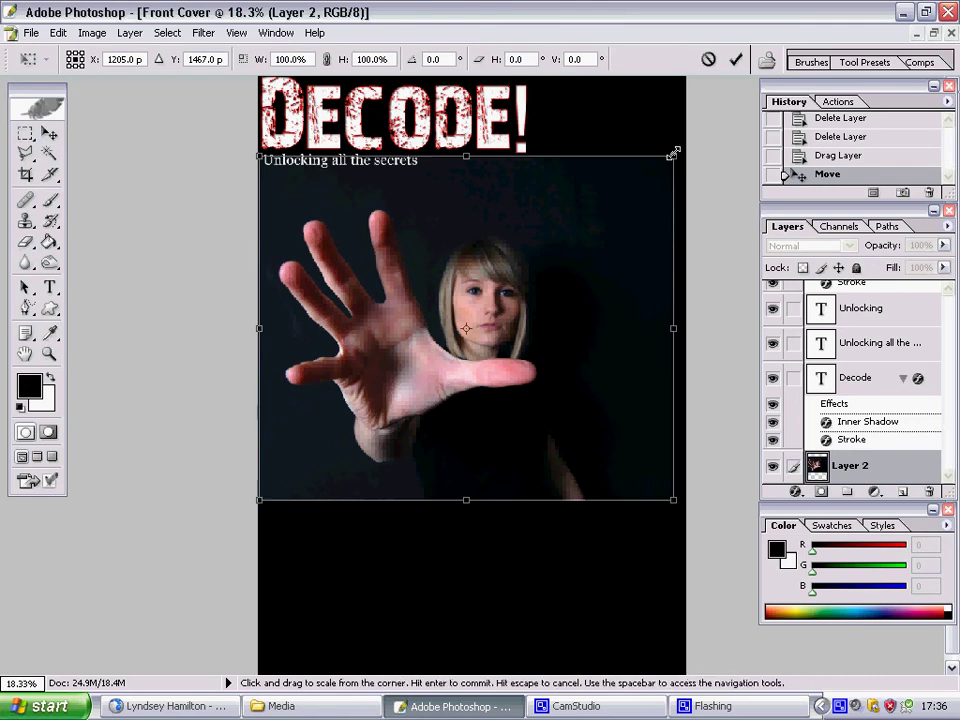
left_click_drag(674, 153, 686, 149)
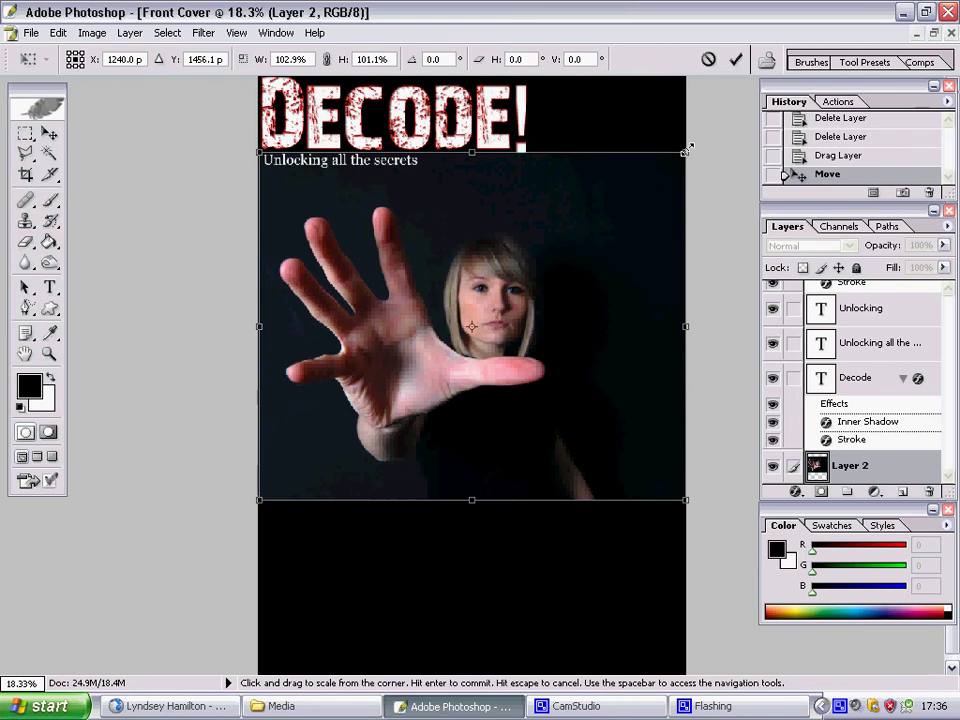
left_click_drag(686, 149, 716, 134)
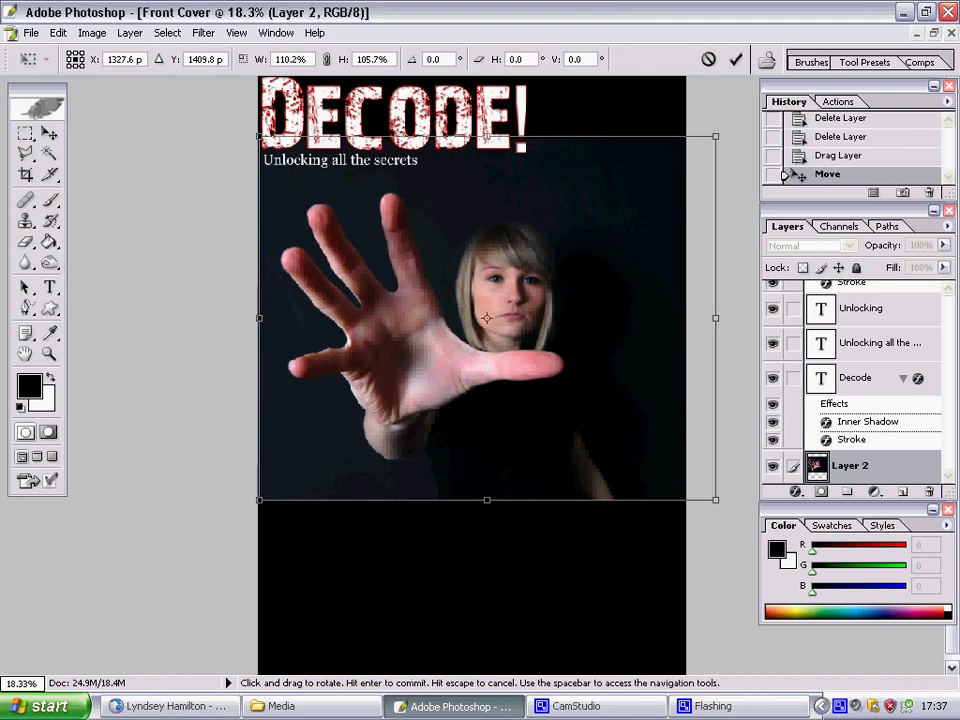
left_click(38, 104)
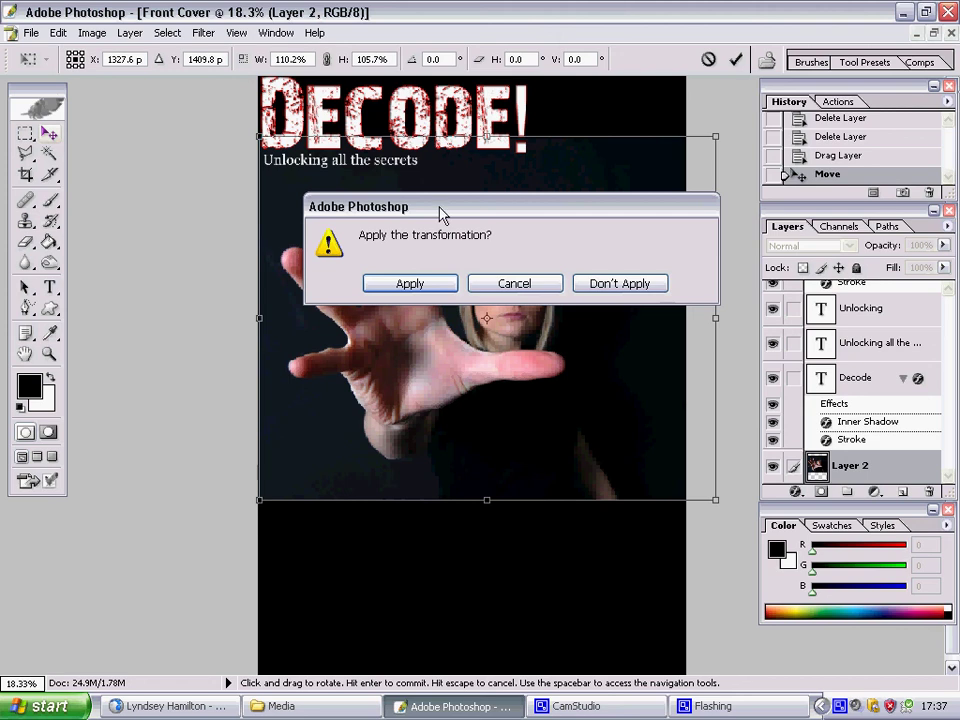
left_click_drag(441, 214, 439, 407)
left_click(418, 479)
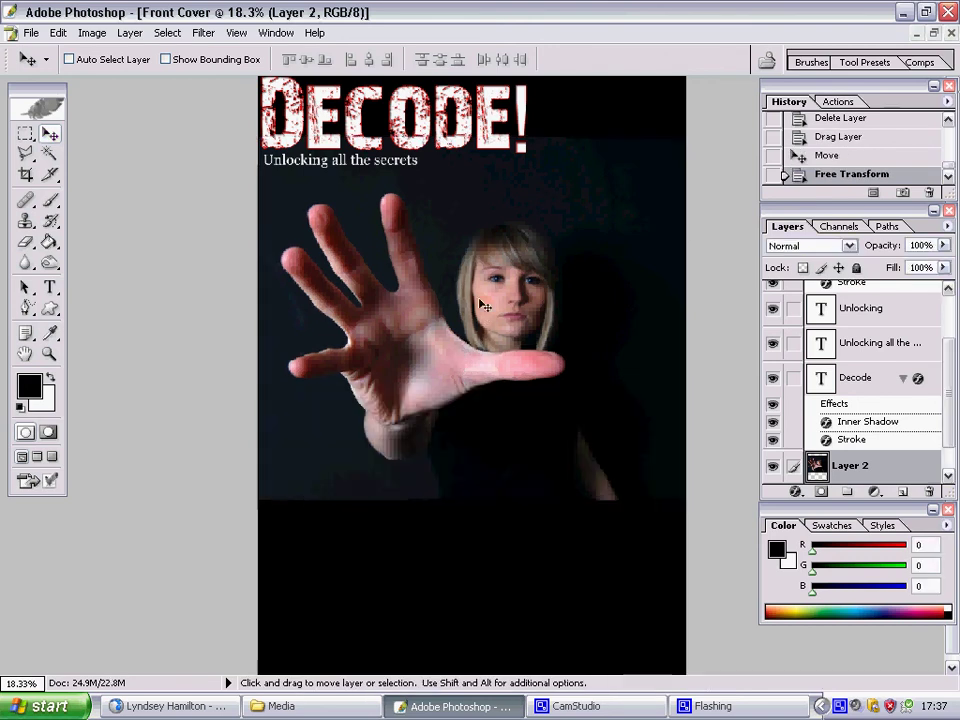
Nudge the hand photo slightly left, then try and cancel a Pattern fill layer
left_click_drag(486, 343, 464, 339)
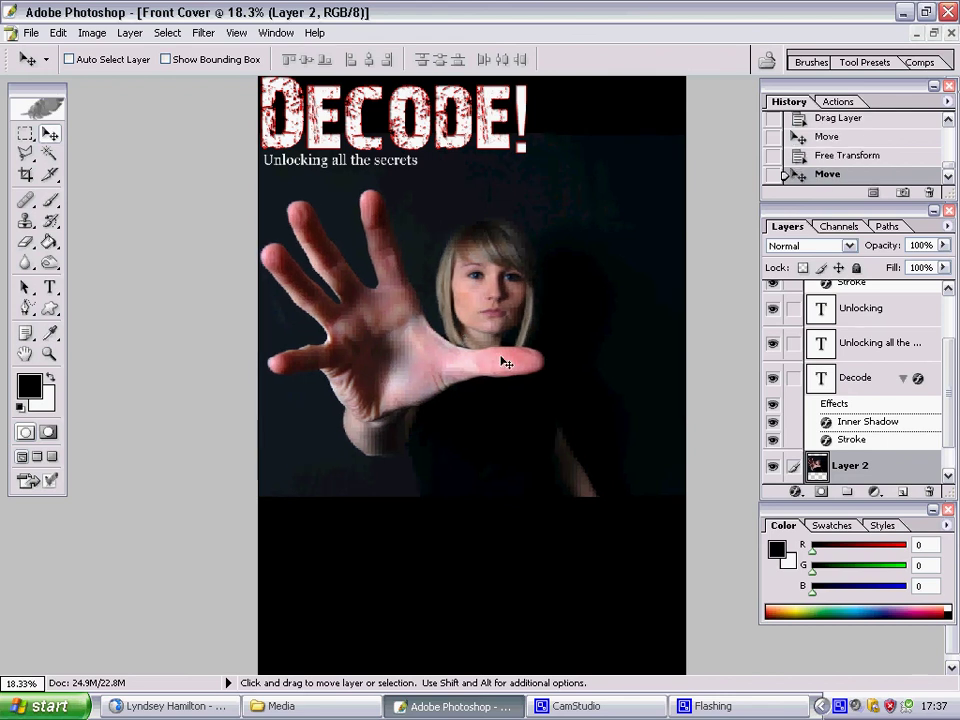
left_click(875, 493)
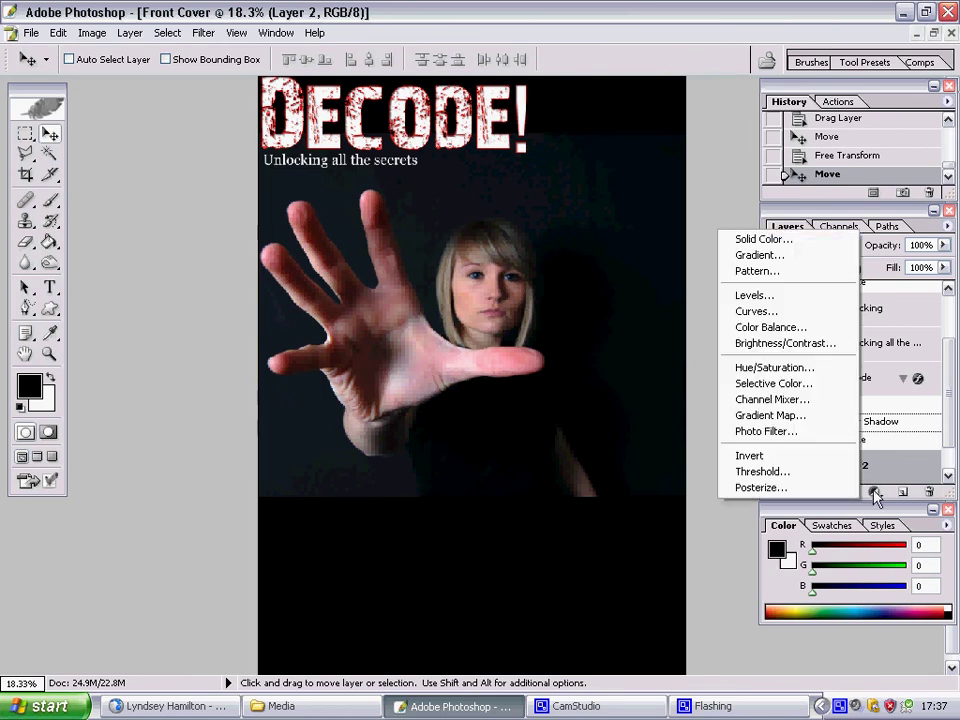
left_click(790, 272)
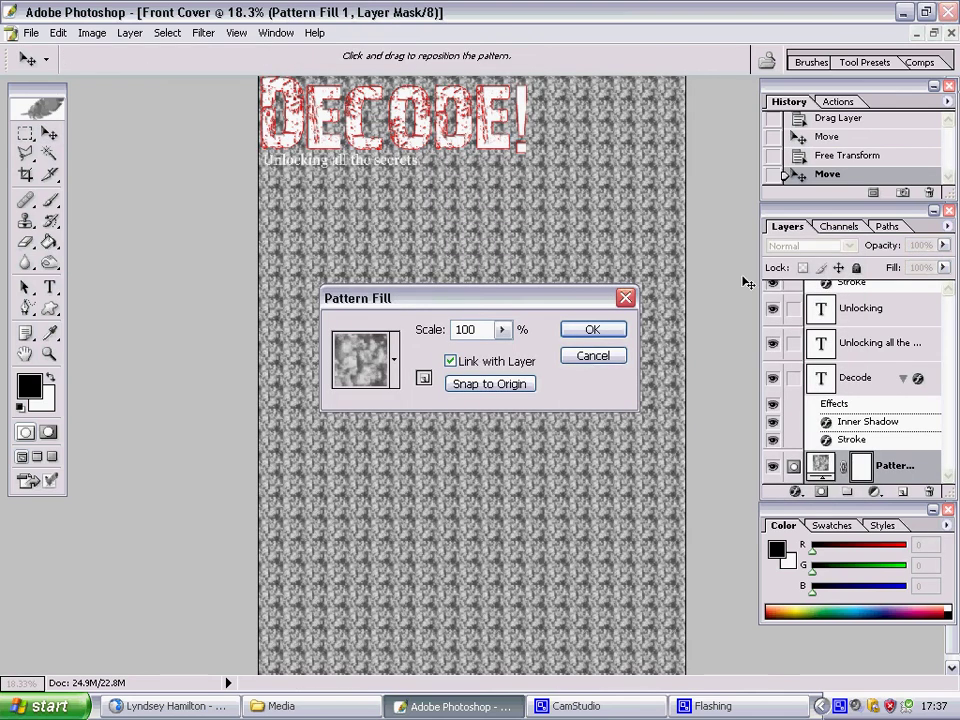
left_click(593, 357)
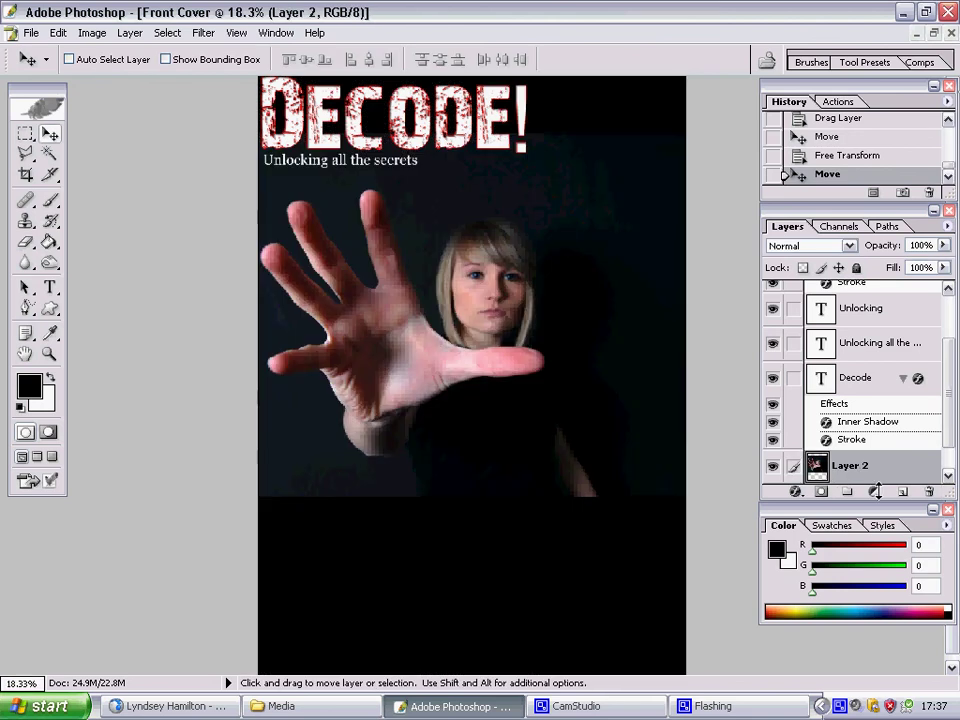
Try a Hue/Saturation adjustment layer with hue +21, then dismiss it
left_click(876, 491)
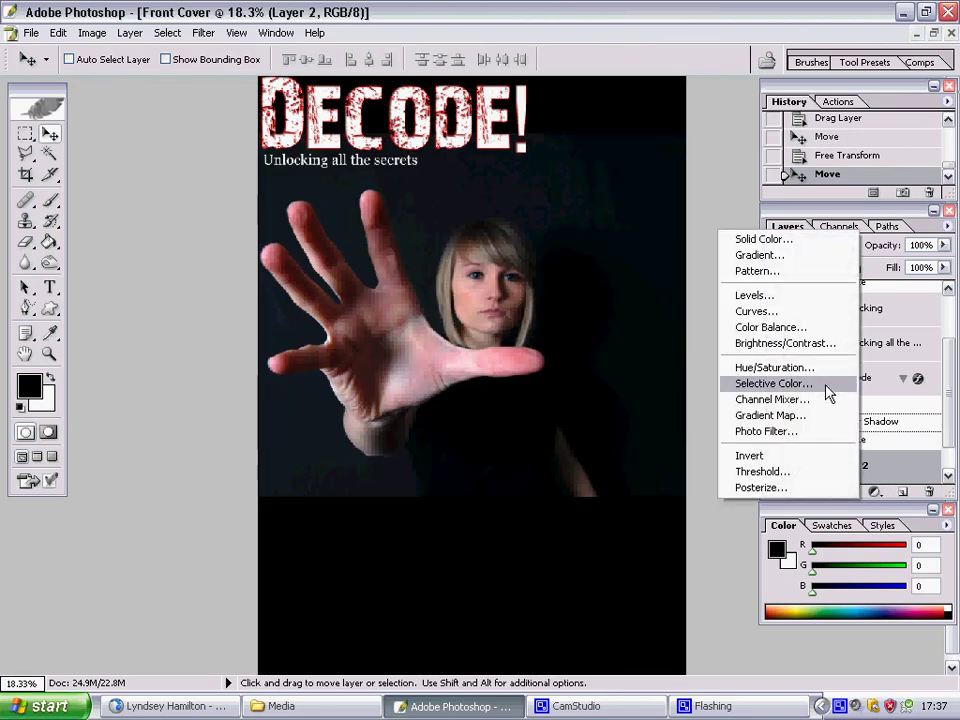
left_click(775, 367)
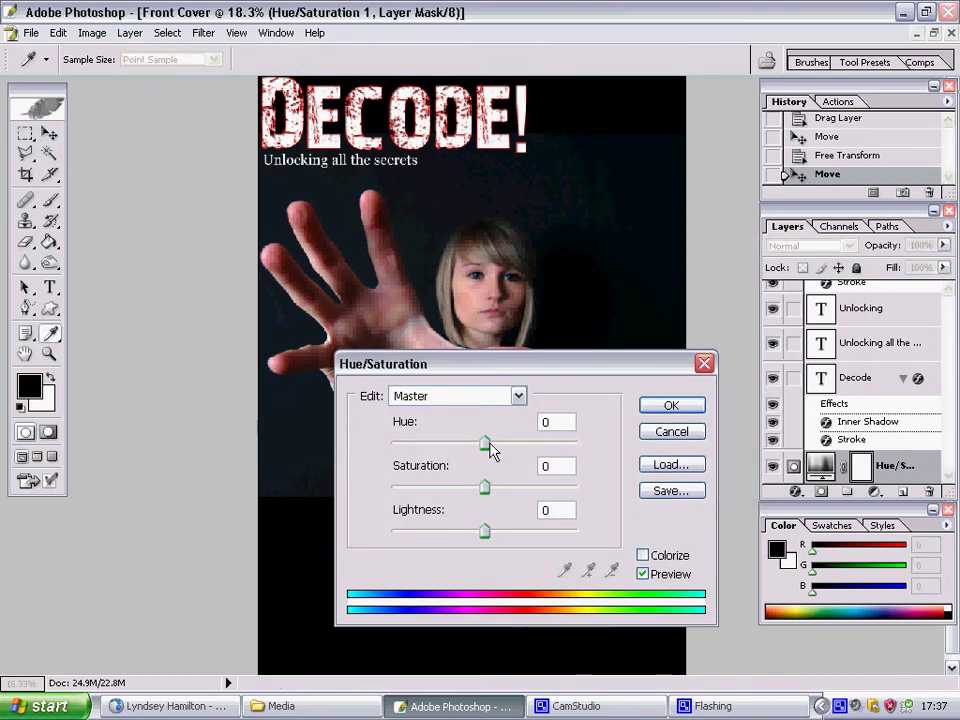
mouse_move(489, 442)
left_mouse_down()
mouse_move(505, 440)
mouse_move(473, 446)
left_mouse_up()
left_click(657, 433)
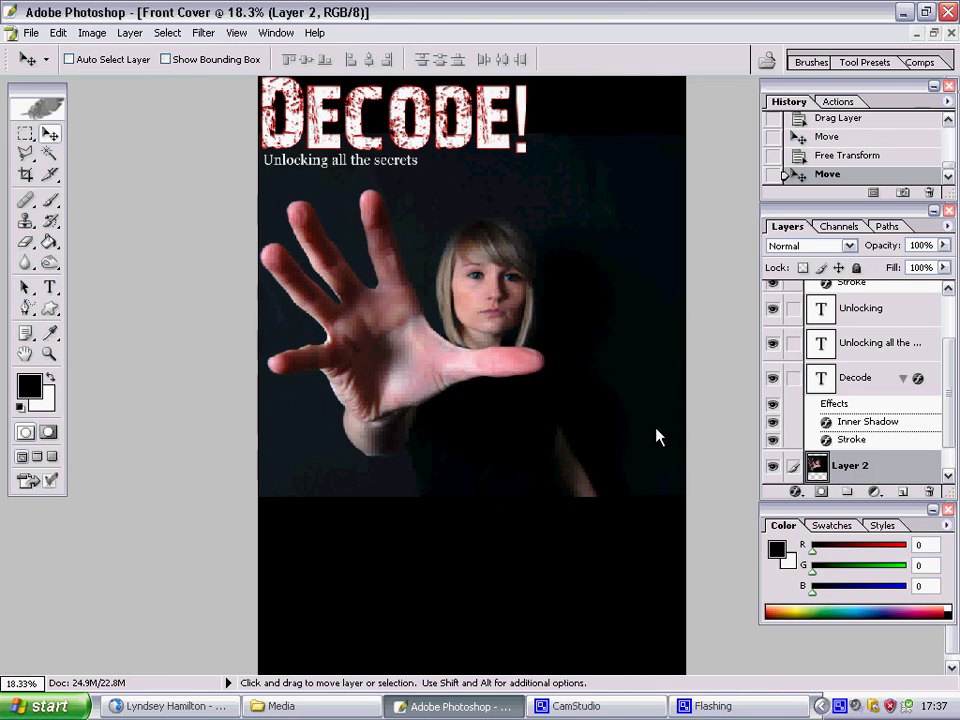
Add a Gradient Fill layer over the photo and set its angle near 0°
left_click(875, 492)
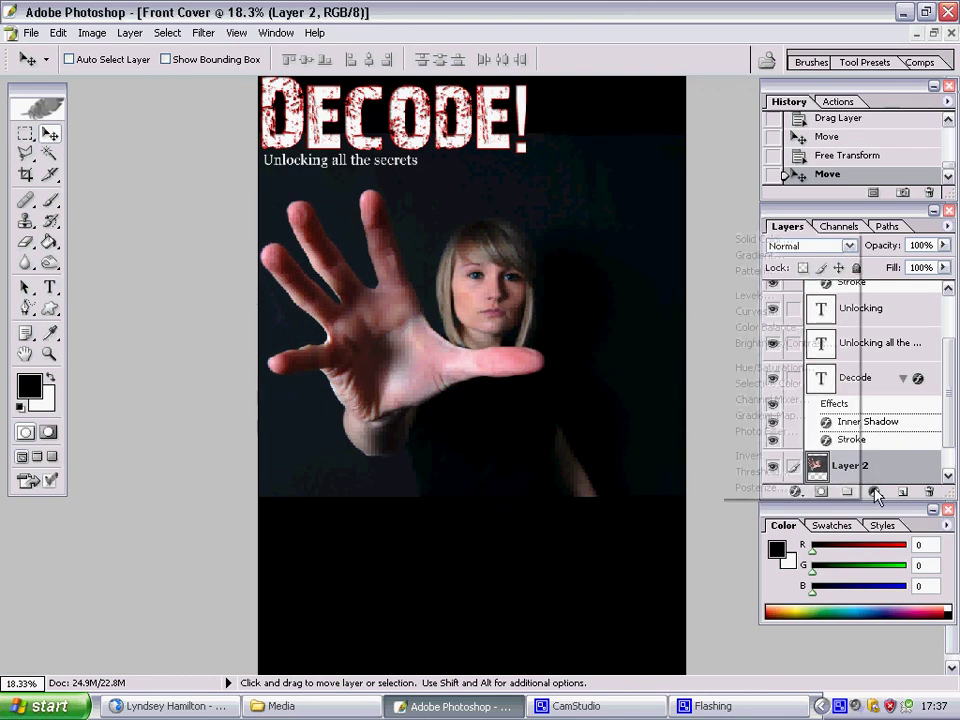
left_click(780, 258)
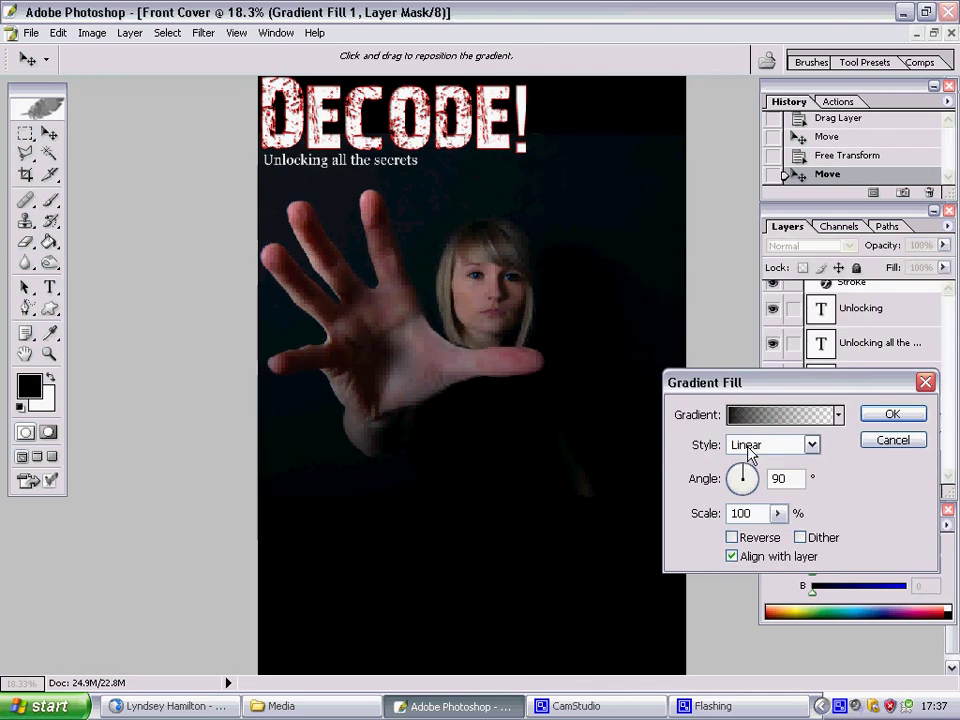
left_click(741, 474)
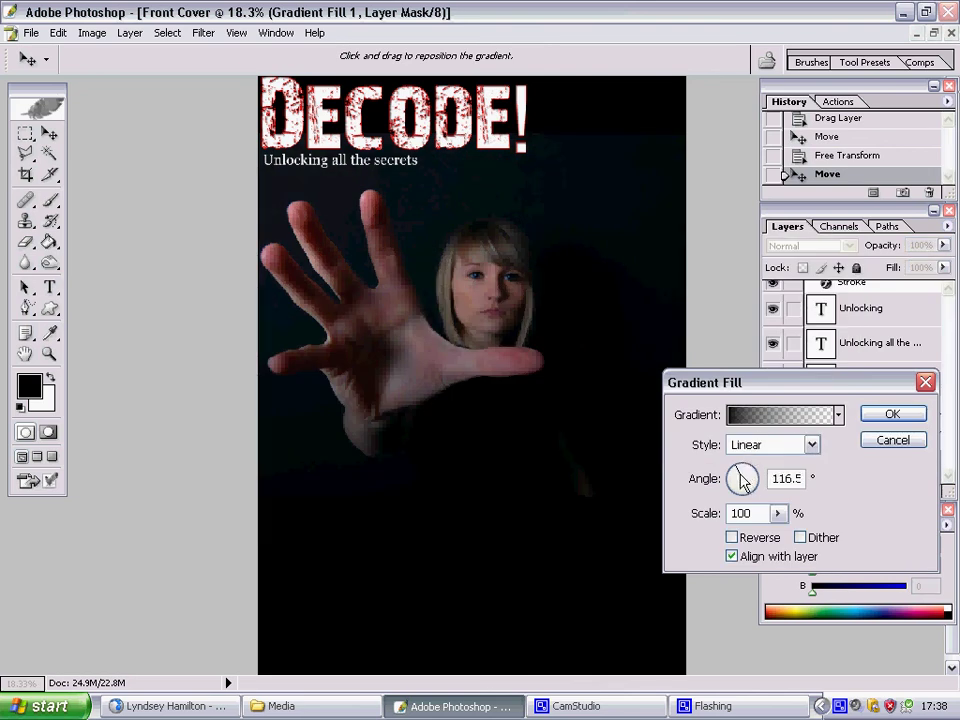
left_click(741, 477)
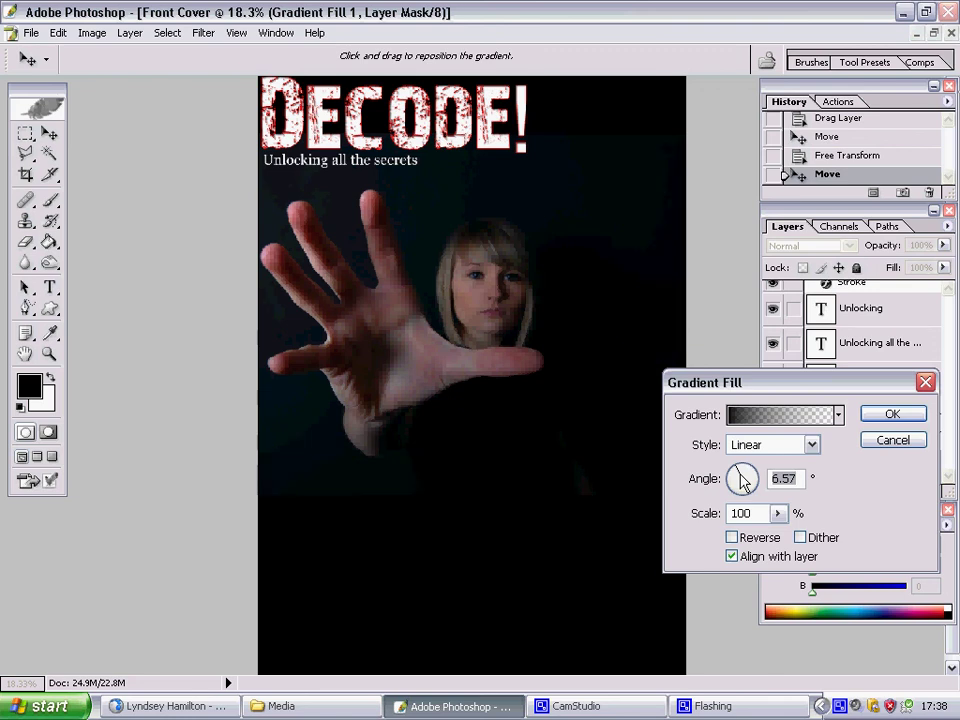
left_click(737, 474)
left_click(739, 481)
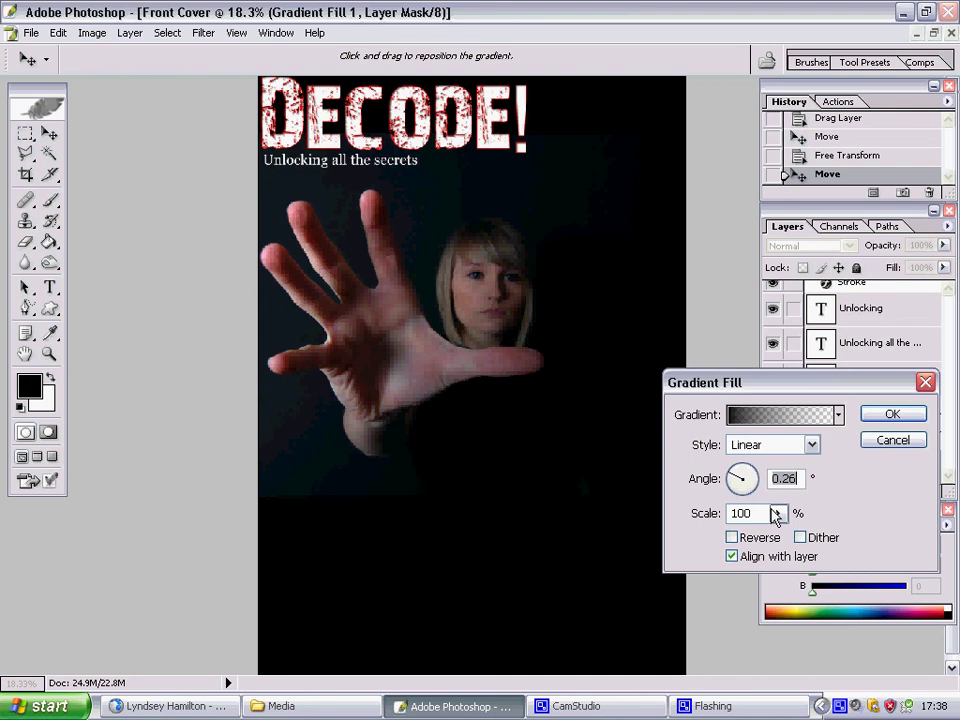
Experiment with the gradient scale, raising it to 150% then shrinking it to 28%
left_click(779, 514)
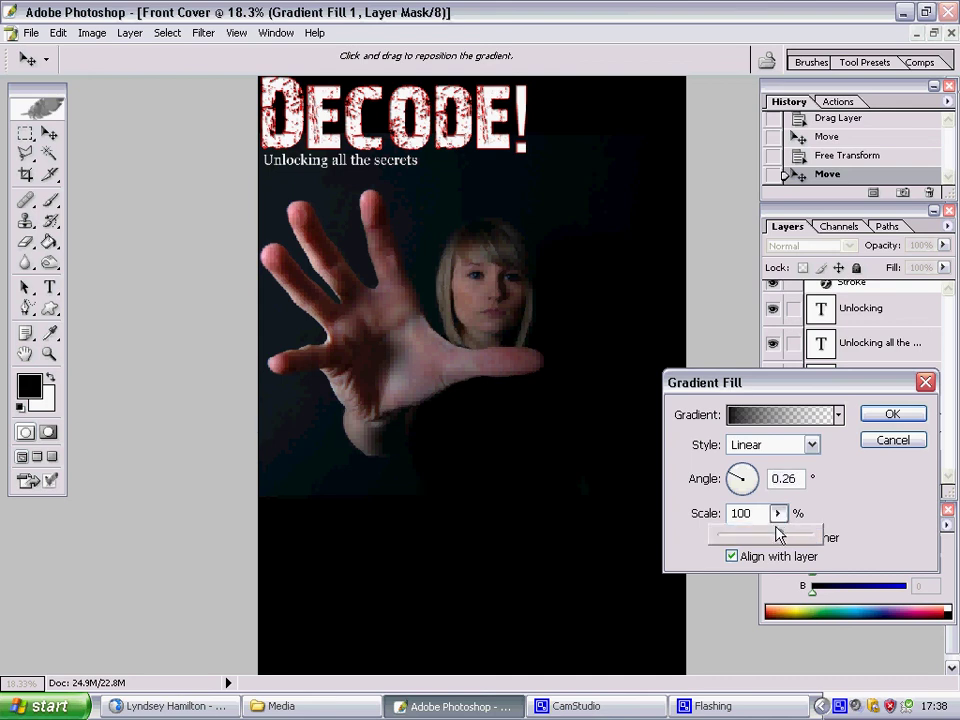
left_click_drag(779, 532, 791, 538)
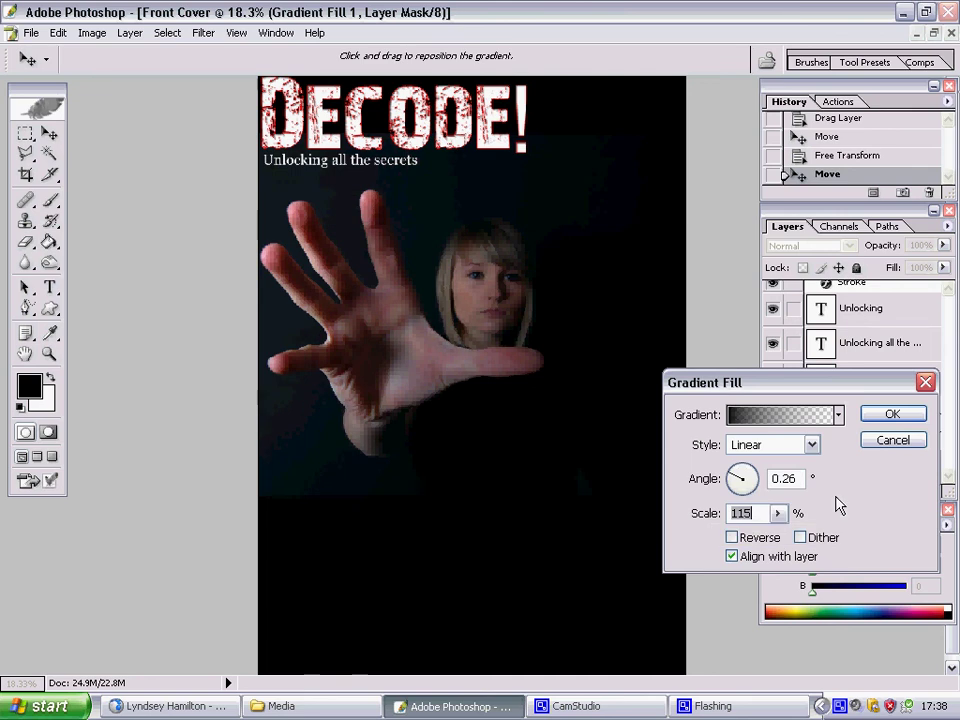
left_click(775, 513)
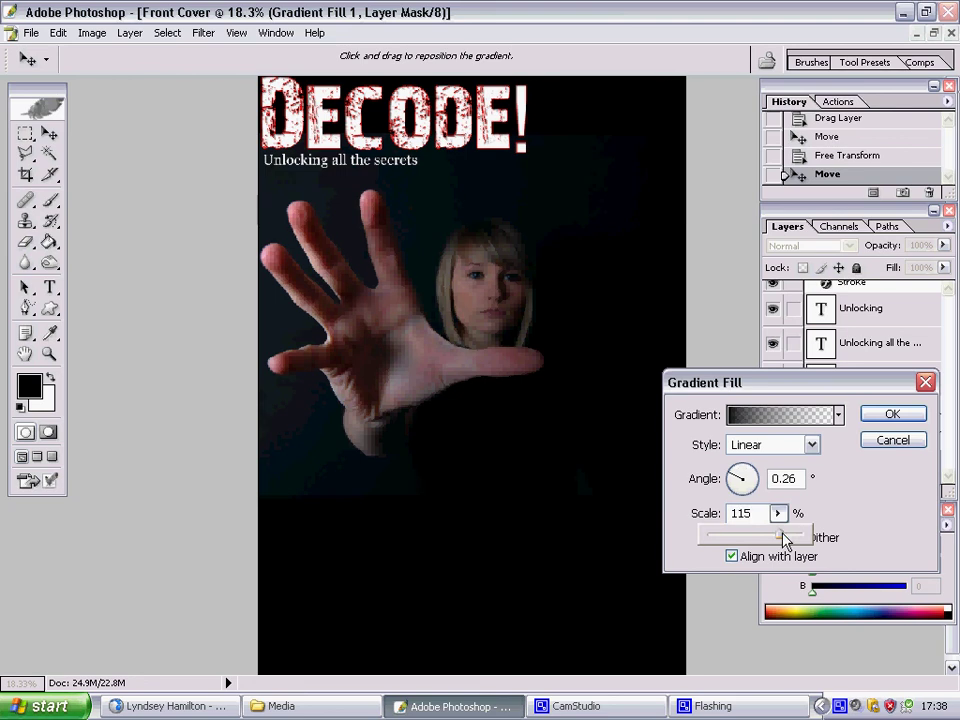
left_click_drag(786, 541, 834, 512)
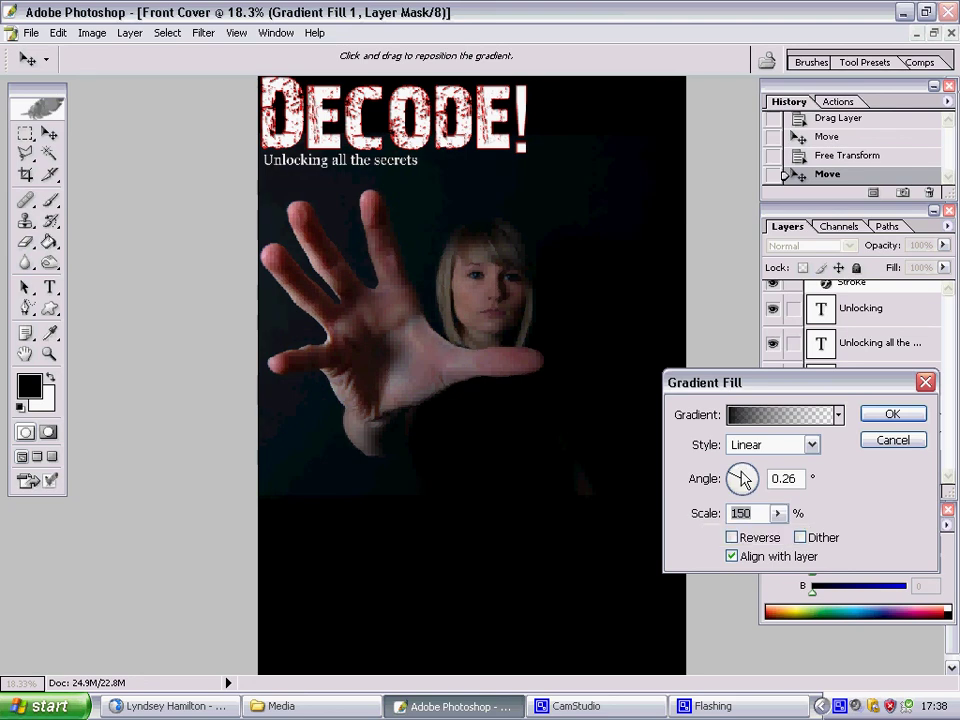
mouse_move(741, 471)
left_mouse_down()
mouse_move(733, 480)
mouse_move(743, 481)
left_mouse_up()
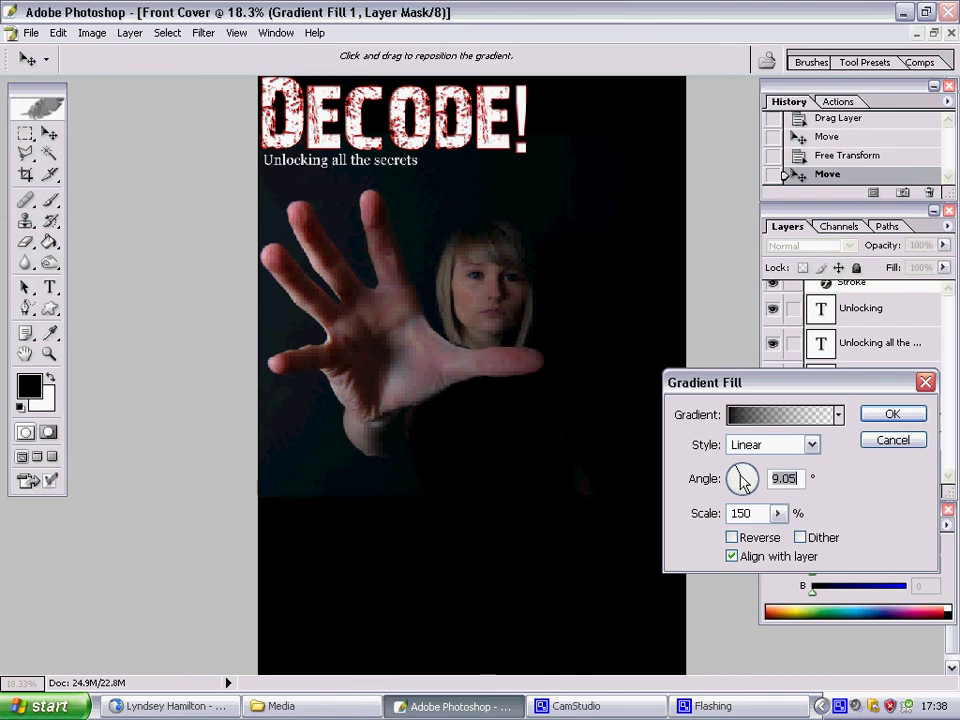
left_click(777, 513)
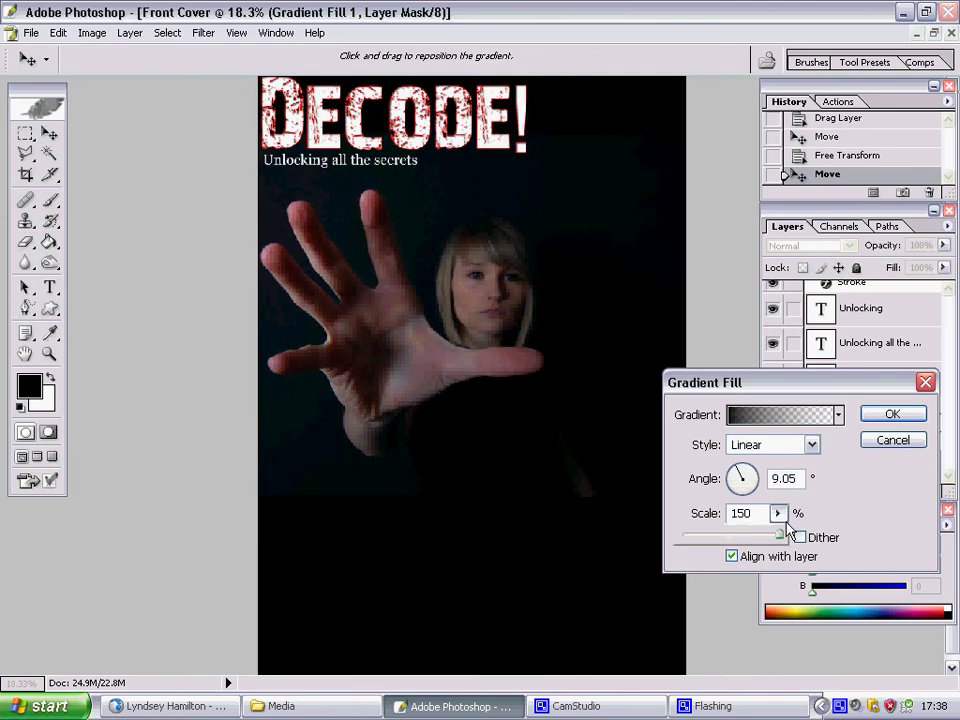
left_click_drag(782, 540, 733, 540)
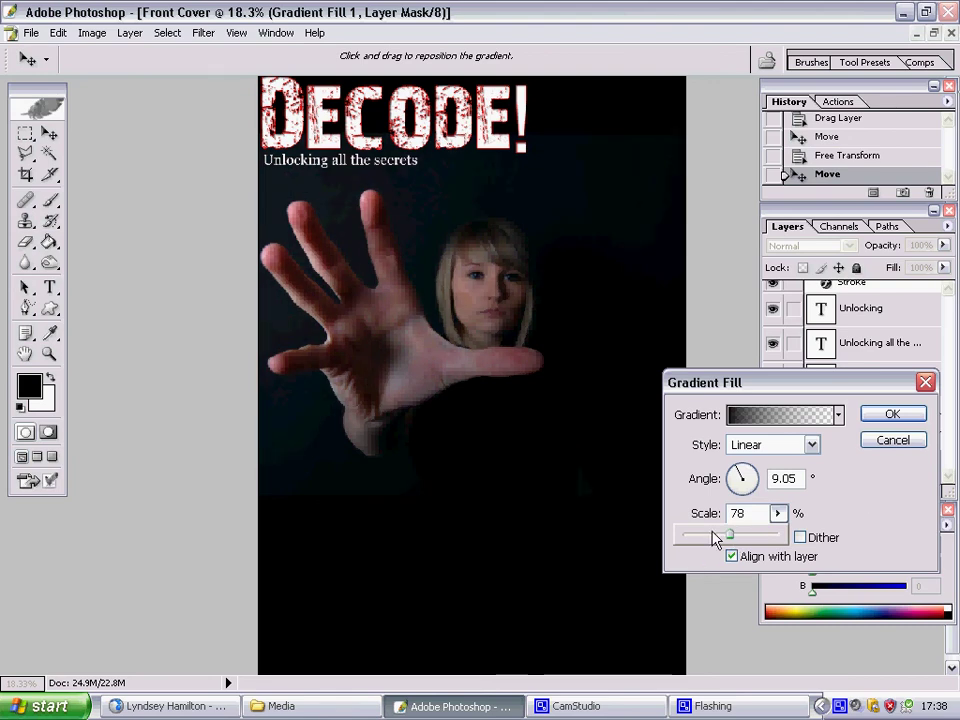
left_click_drag(716, 540, 694, 540)
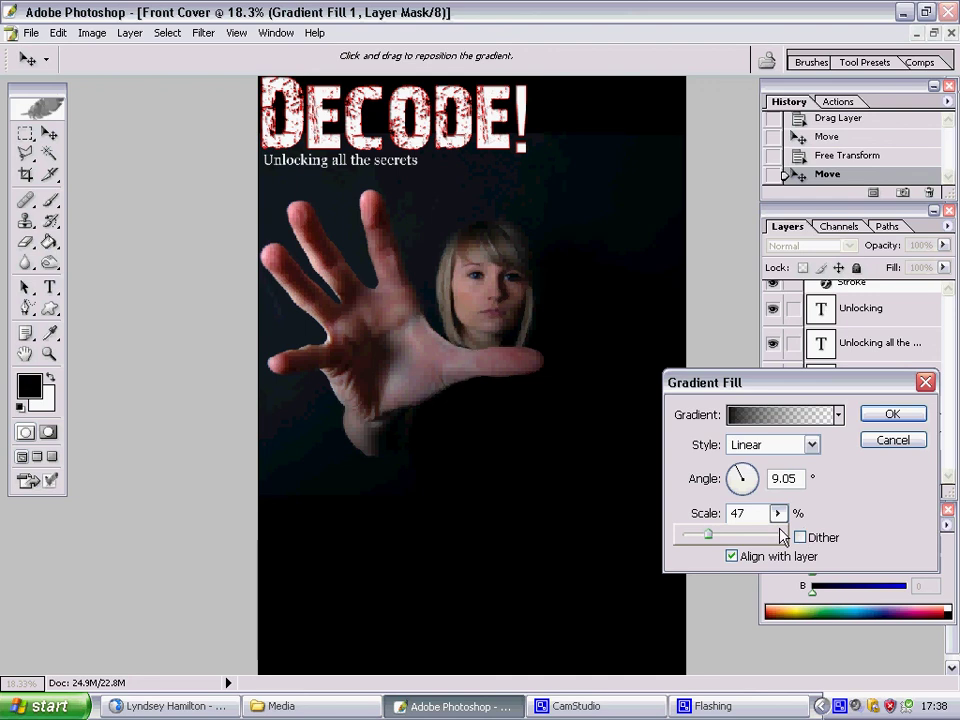
left_click_drag(703, 537, 692, 541)
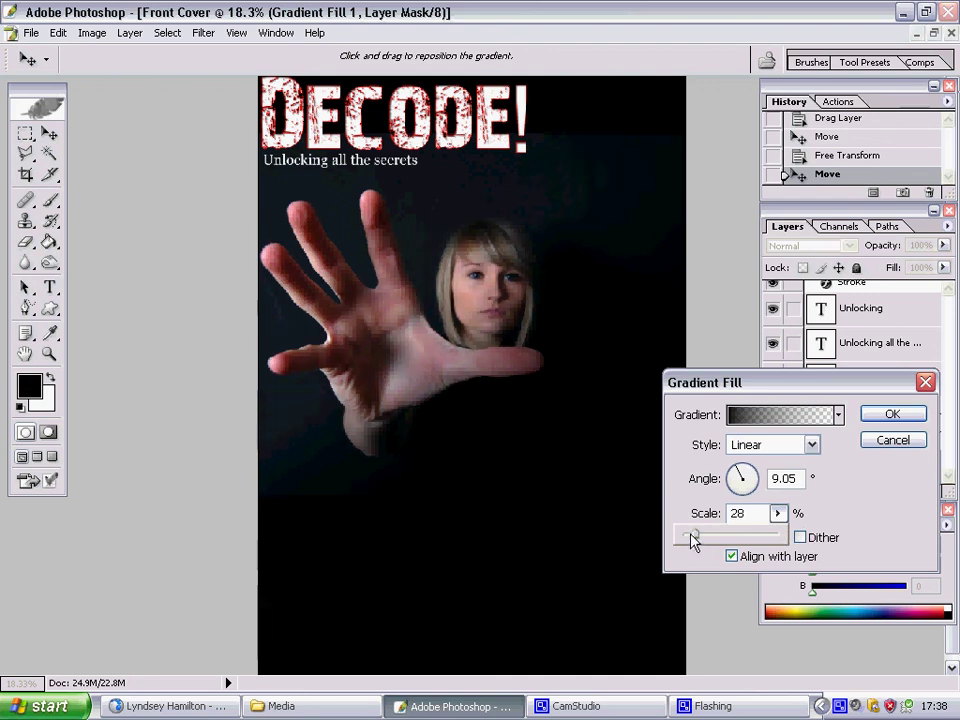
Try several gradient angles, settling back at about 2°
left_click(733, 481)
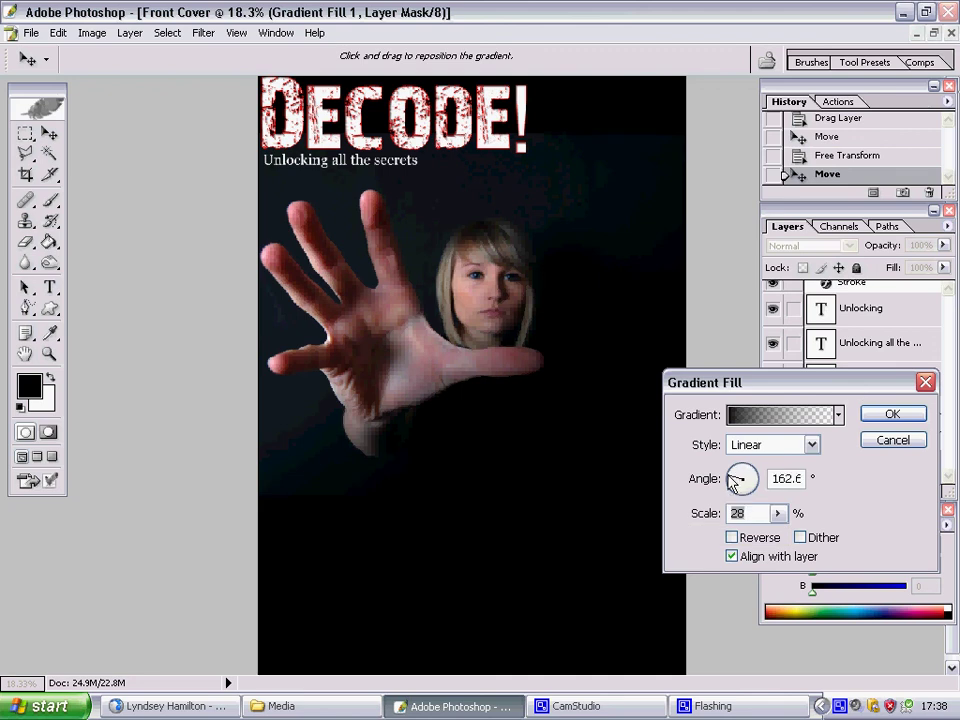
left_click(735, 481)
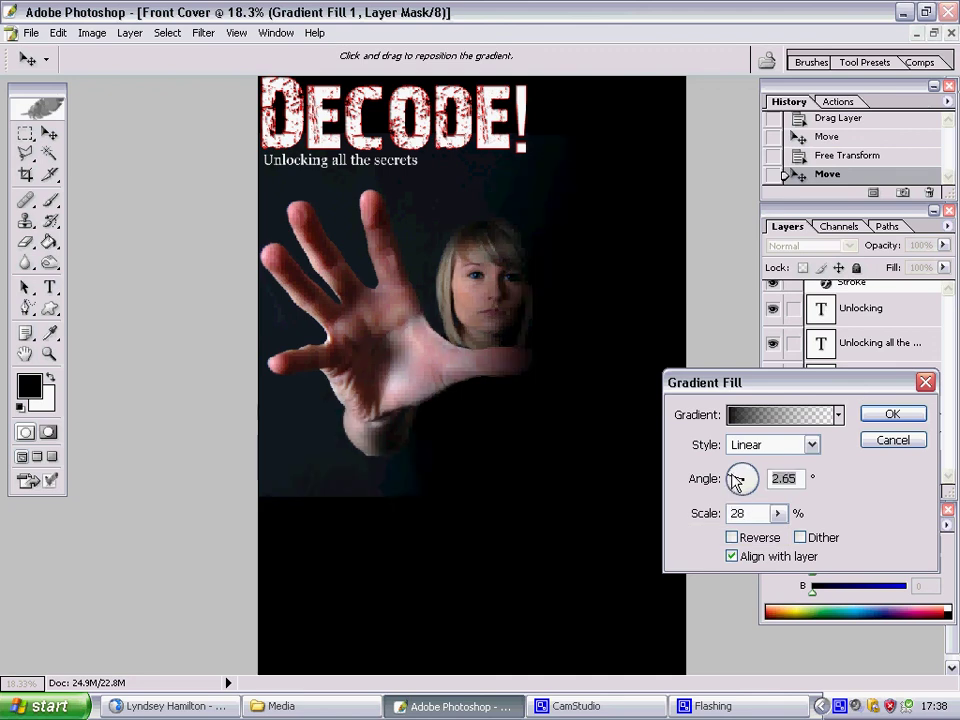
left_click(736, 482)
left_click(741, 481)
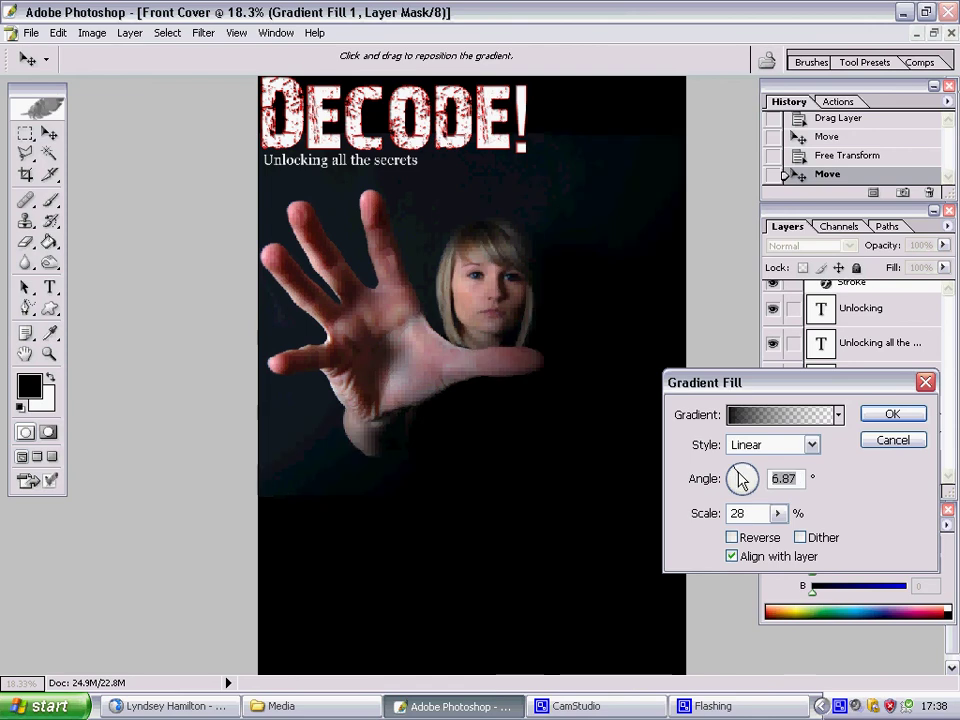
left_click(741, 481)
left_click(741, 481)
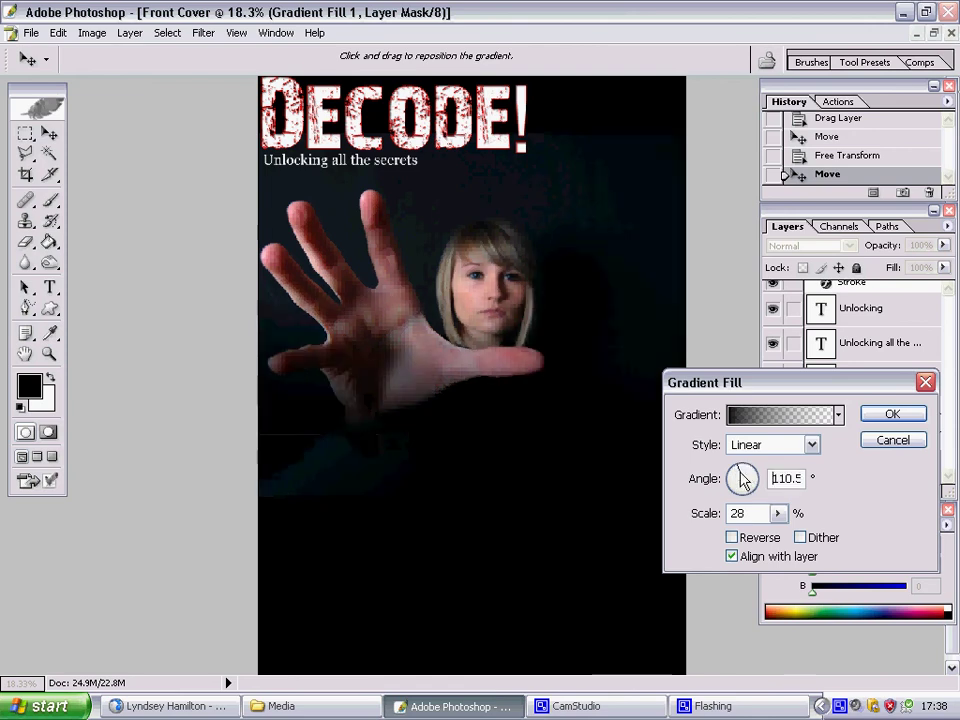
left_click(741, 481)
left_click(739, 480)
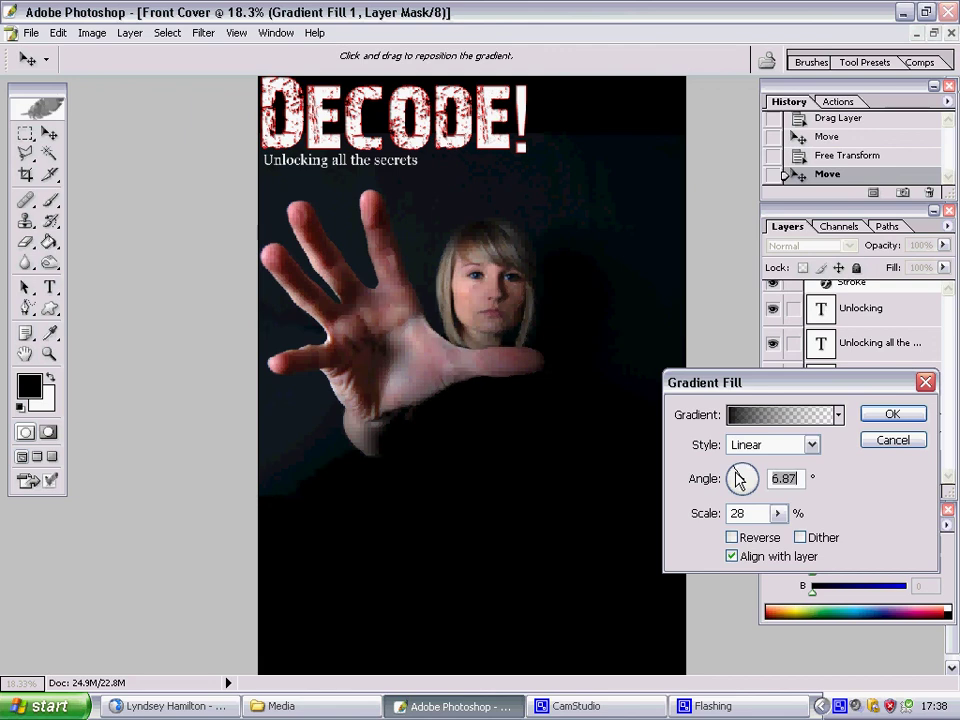
left_click(738, 477)
left_click(738, 479)
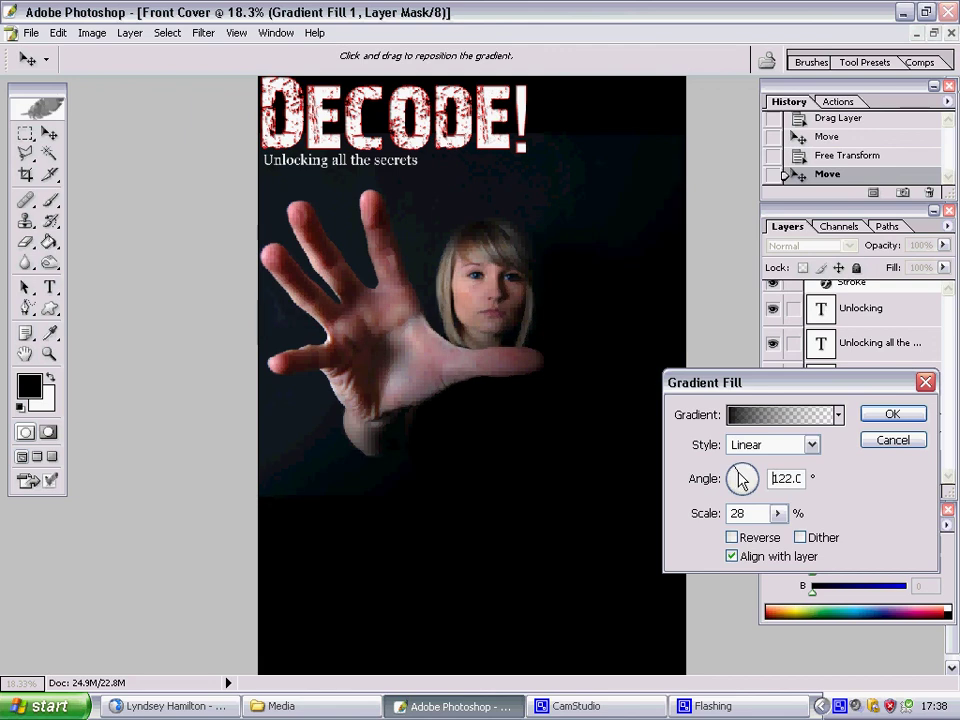
left_click(740, 482)
left_click(741, 485)
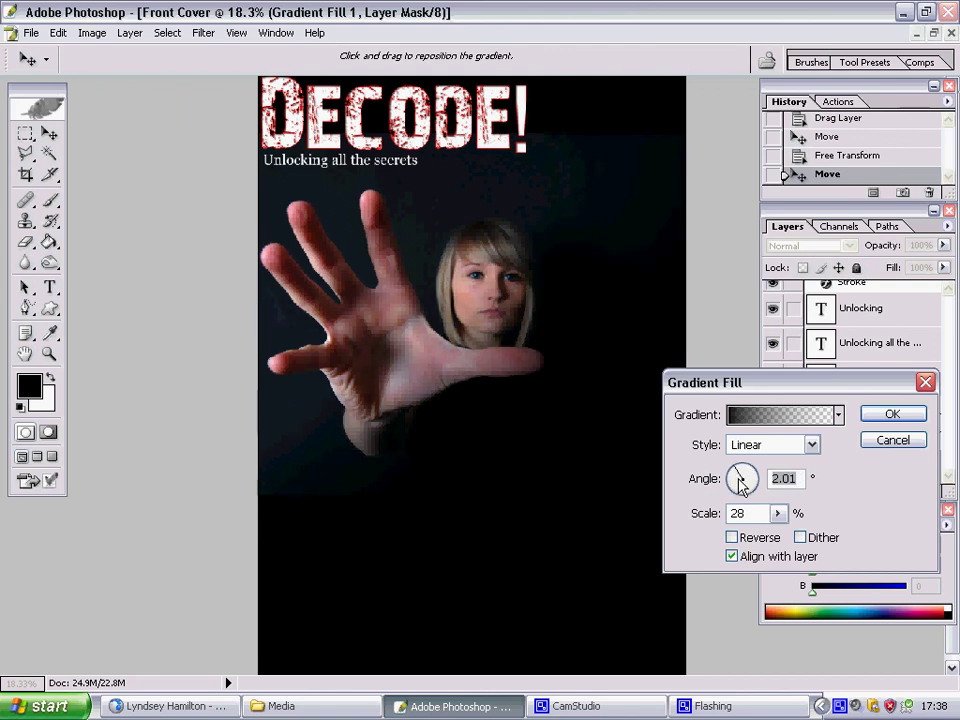
Drag the gradient Scale slider down well below 132%
left_click(777, 513)
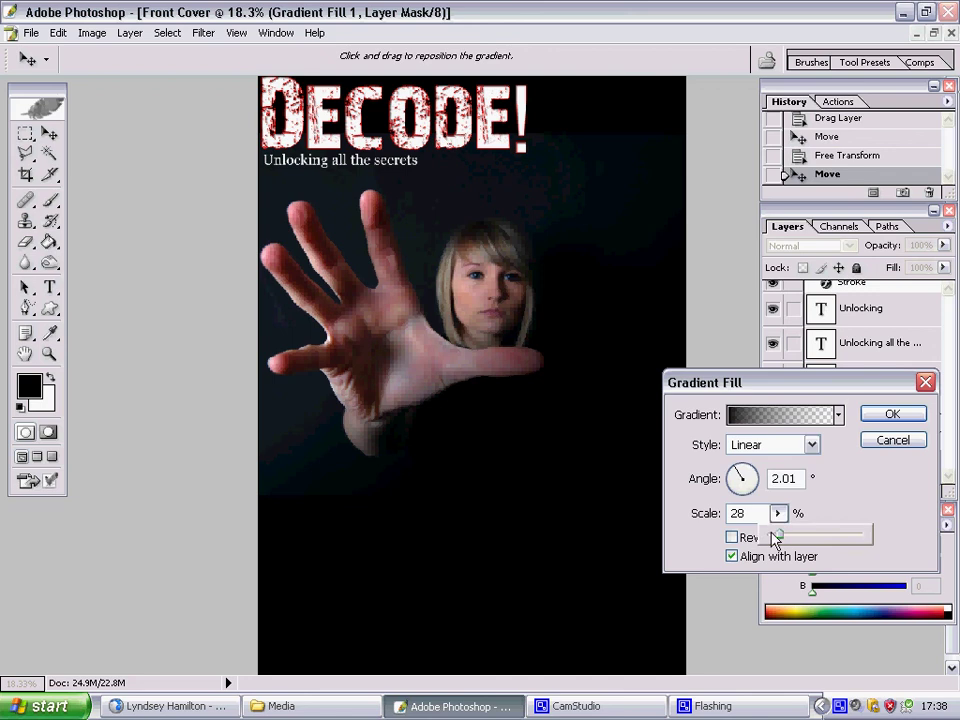
mouse_move(778, 535)
left_mouse_down()
mouse_move(765, 537)
mouse_move(840, 540)
mouse_move(853, 553)
left_mouse_up()
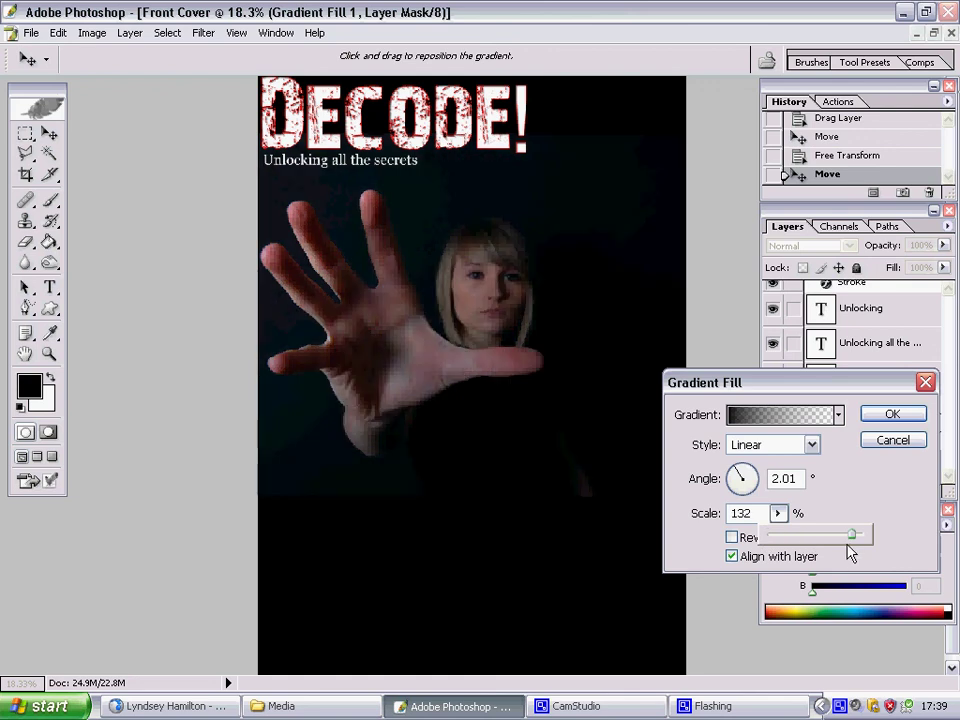
left_click_drag(851, 553, 779, 540)
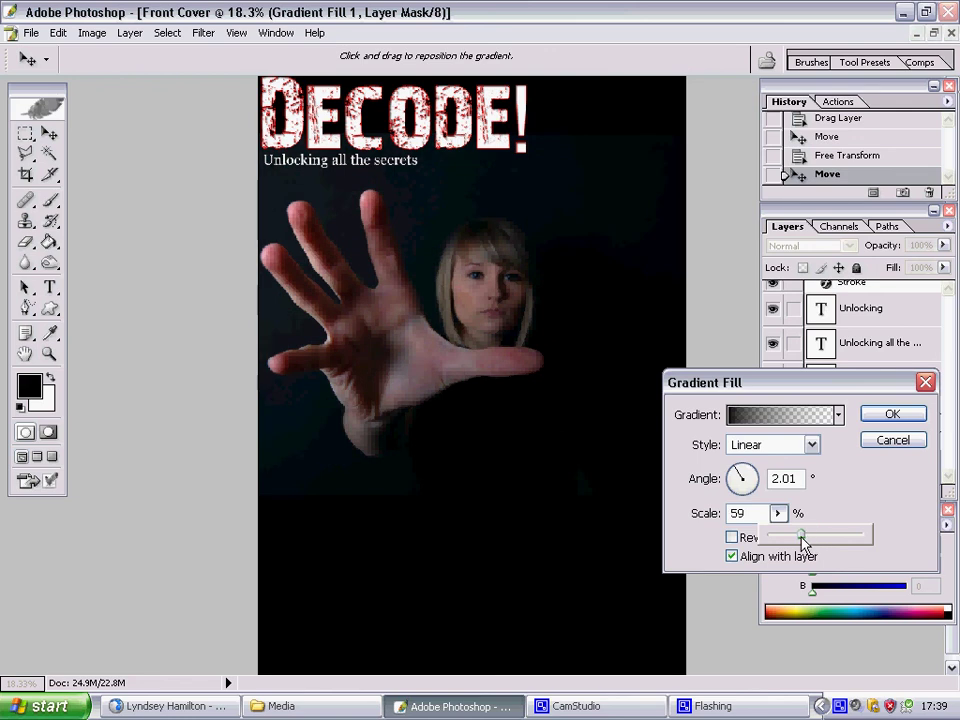
With scale settled at 25%, set the gradient angle to 13.2°
left_click(842, 481)
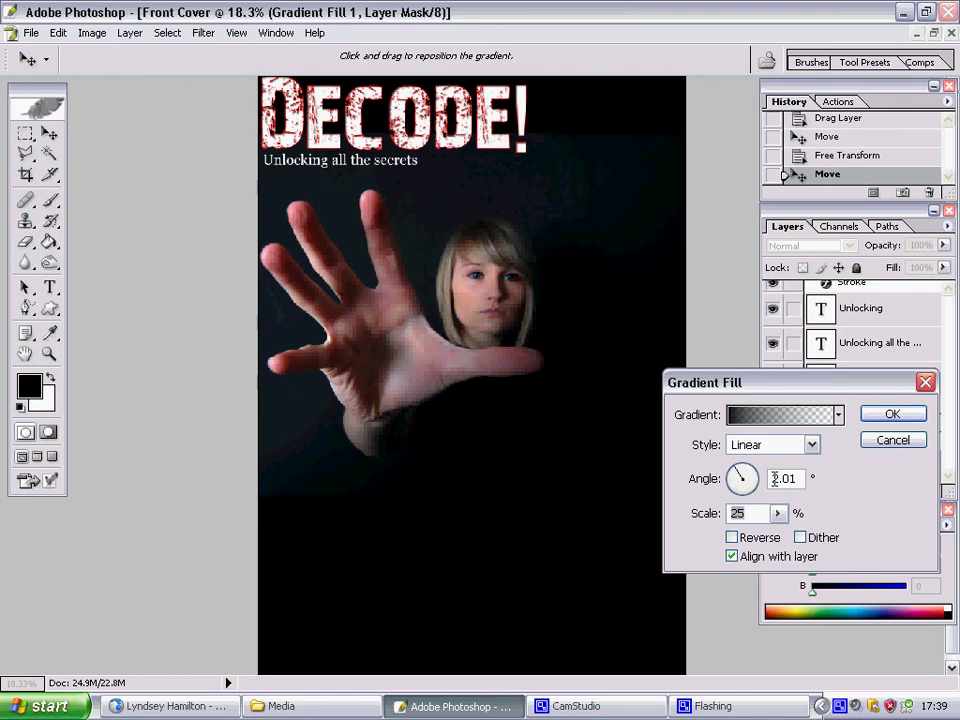
left_click(744, 483)
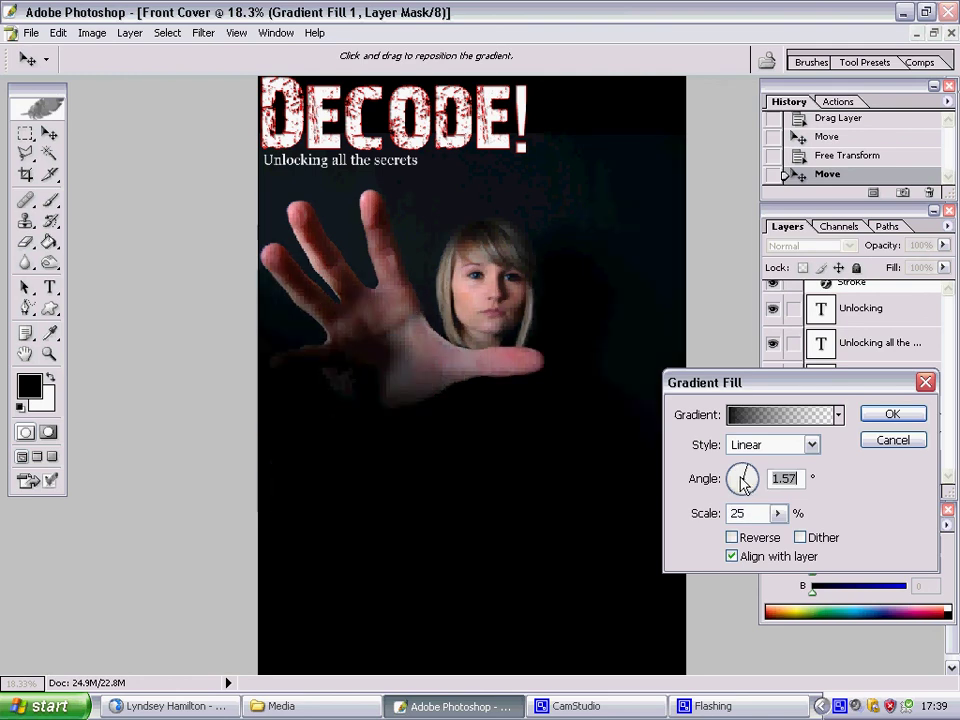
left_click(750, 480)
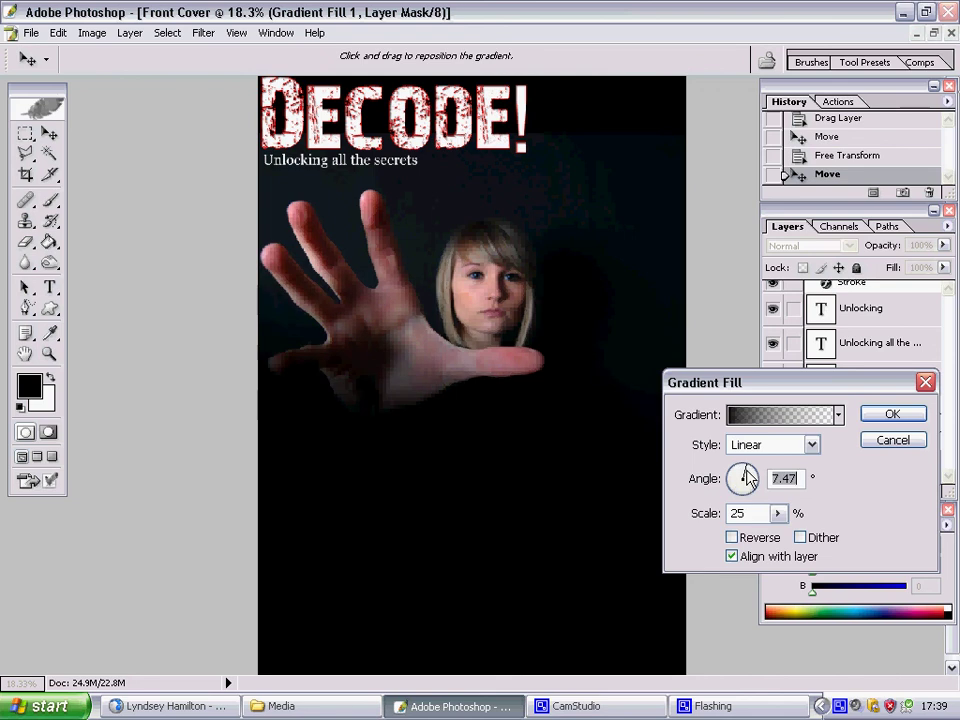
left_click(750, 478)
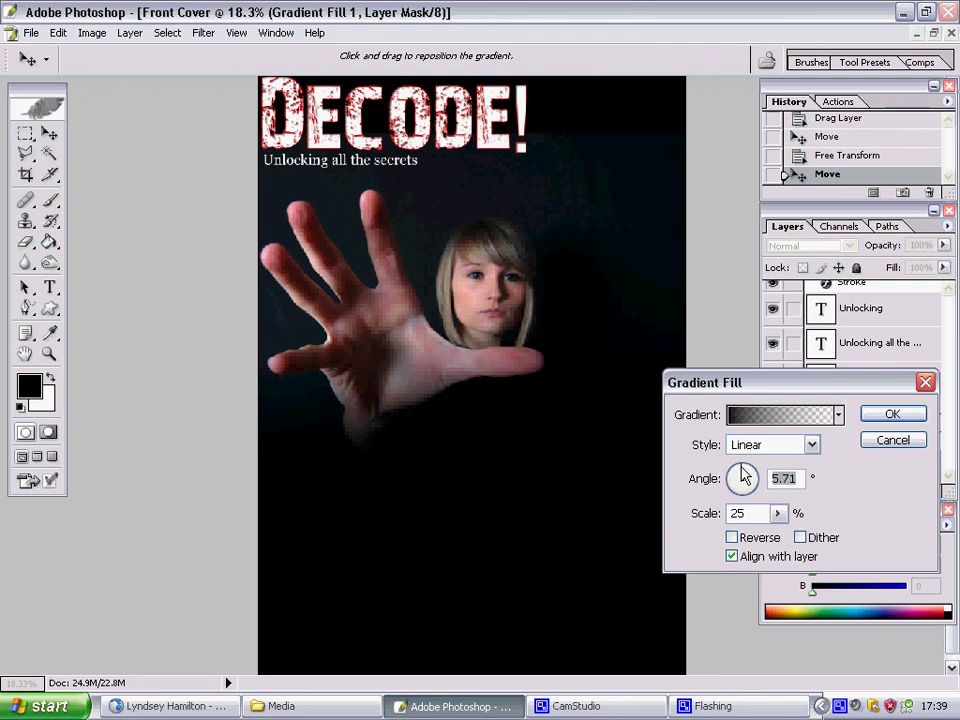
left_click(742, 477)
key("Delete")
type("13.2")
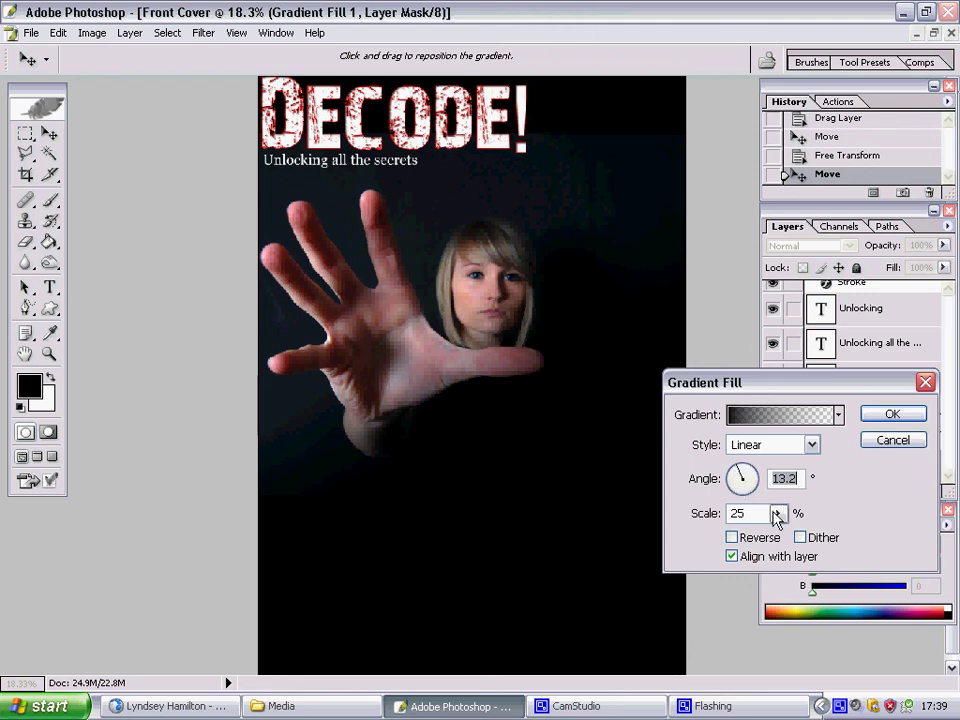
Reduce the gradient scale to 10%
left_click(777, 513)
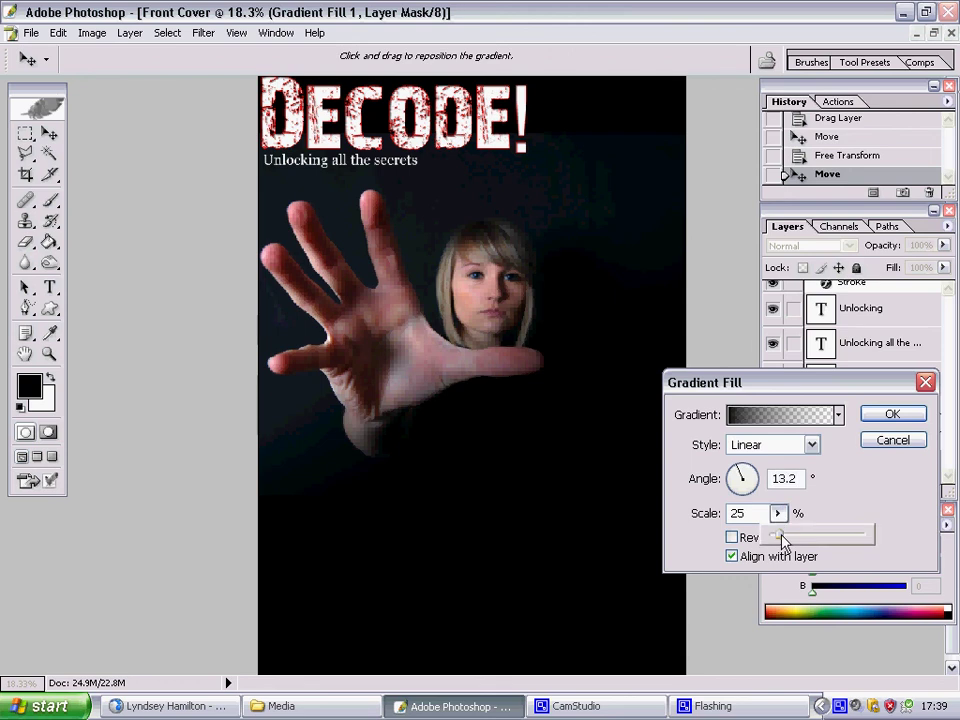
left_click_drag(784, 541, 768, 540)
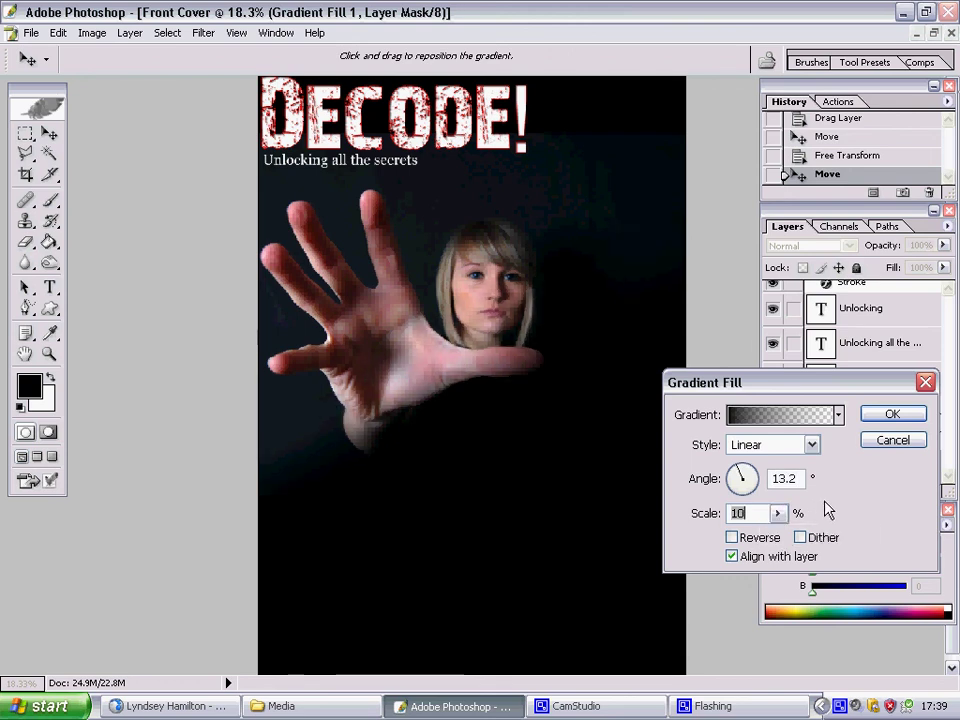
left_click(820, 510)
Toggle Align with layer, Dither and Reverse on and back off
left_click(757, 557)
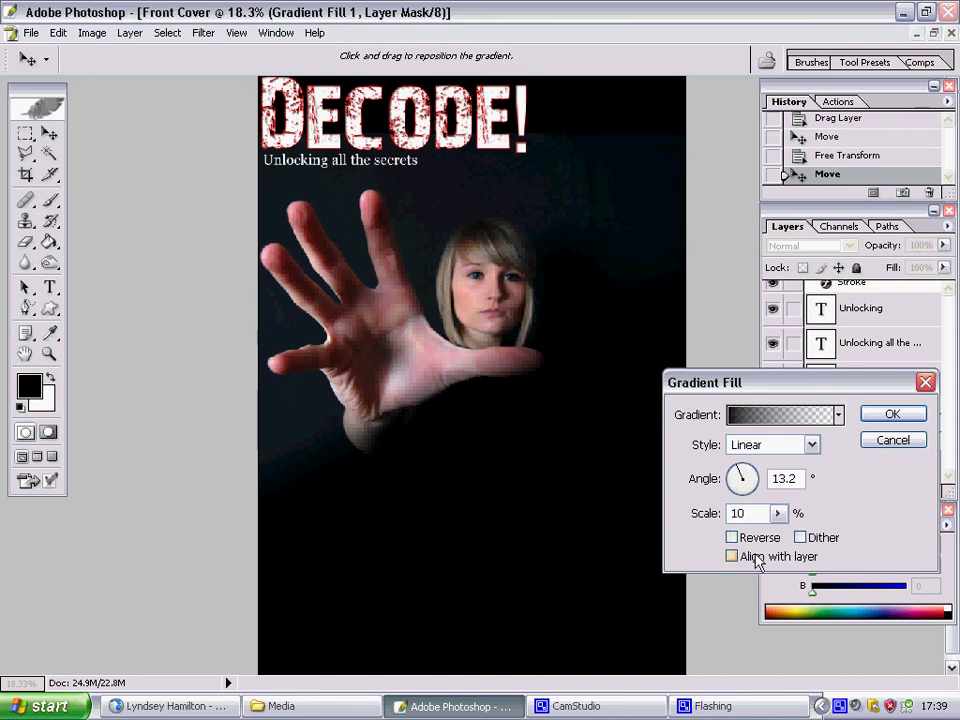
left_click(757, 557)
left_click(800, 538)
left_click(800, 538)
left_click(761, 539)
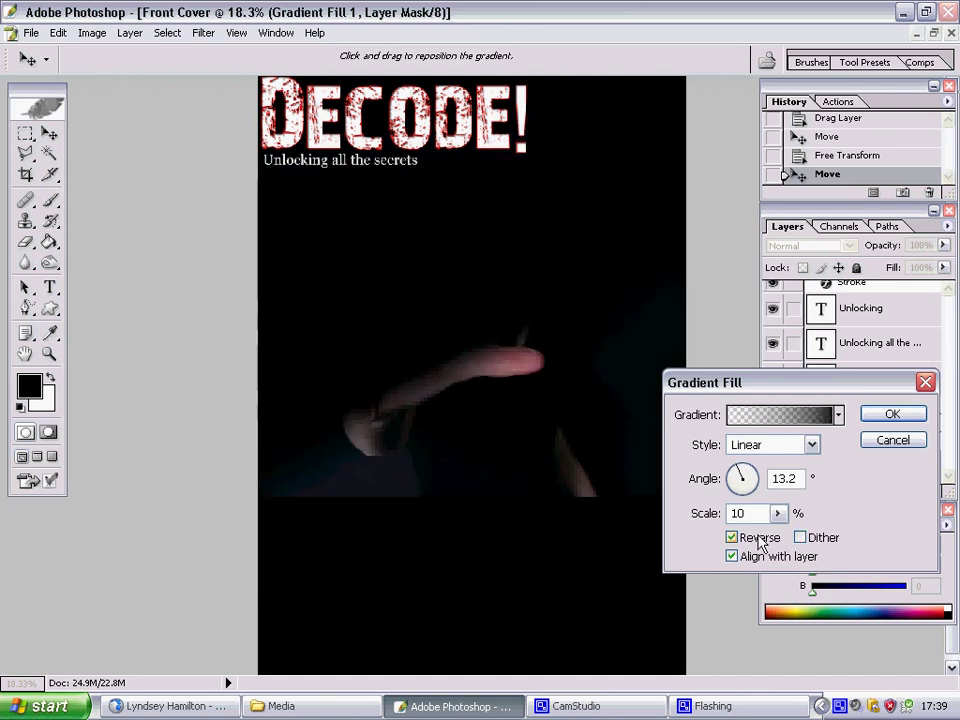
left_click(760, 540)
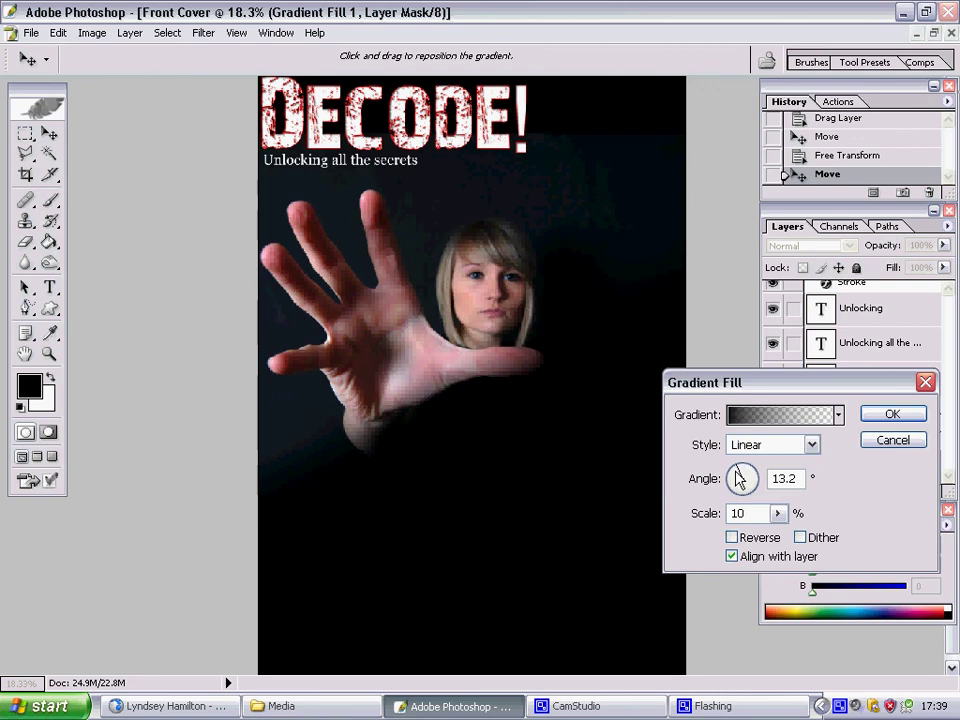
Choose the Foreground to Transparent gradient in the Gradient Editor
left_click(827, 414)
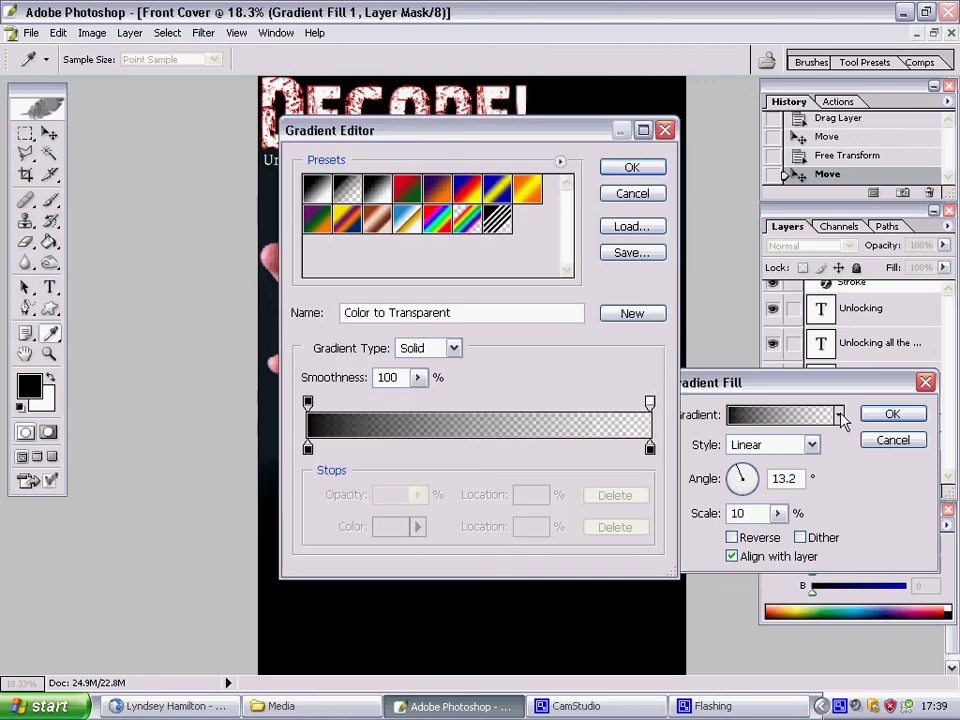
left_click(347, 193)
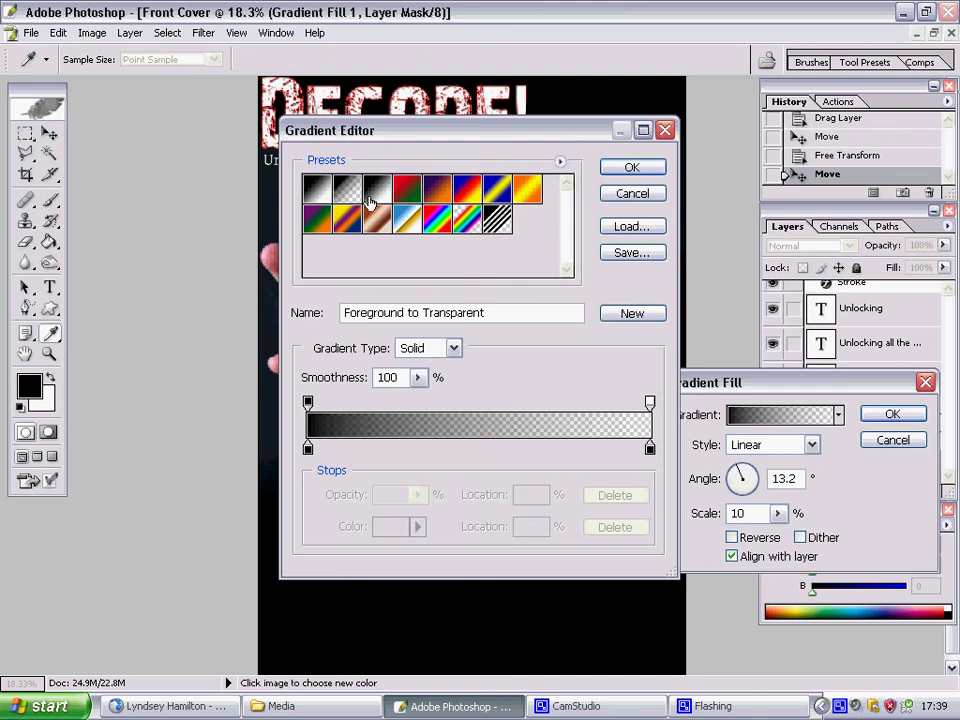
left_click(627, 169)
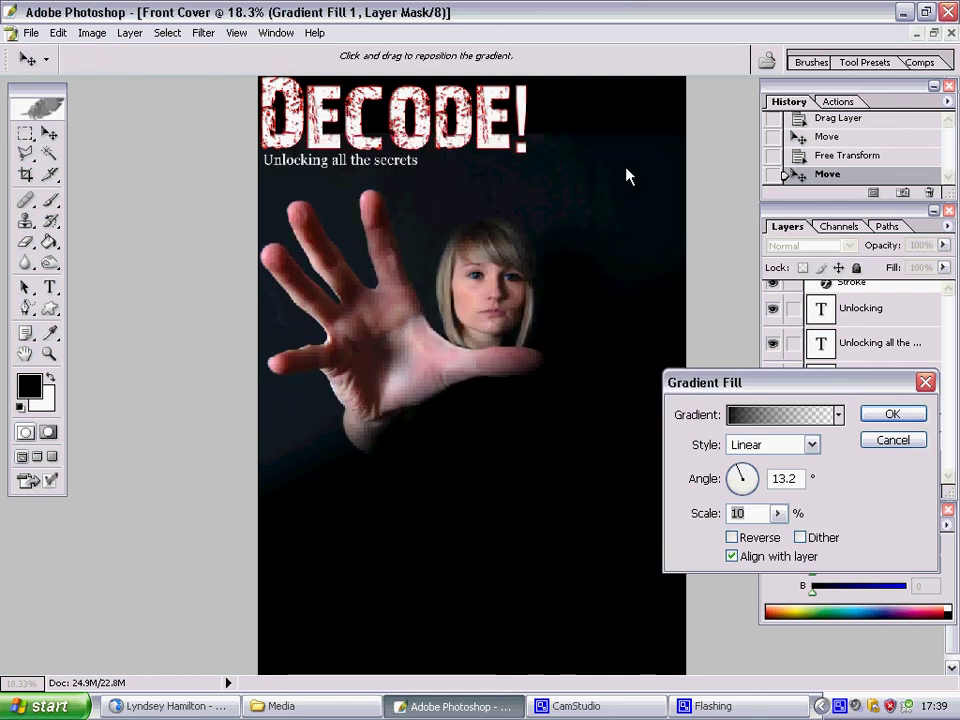
Preview several gradient presets, reselect Foreground to Transparent and commit the fill layer
left_click(839, 415)
left_click(750, 513)
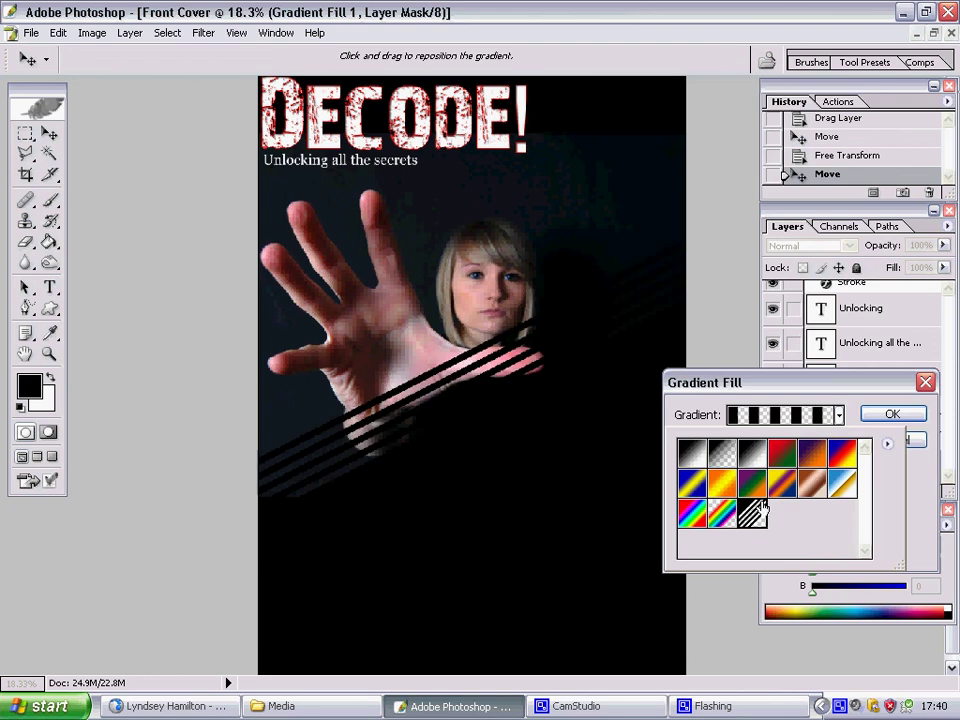
left_click(722, 513)
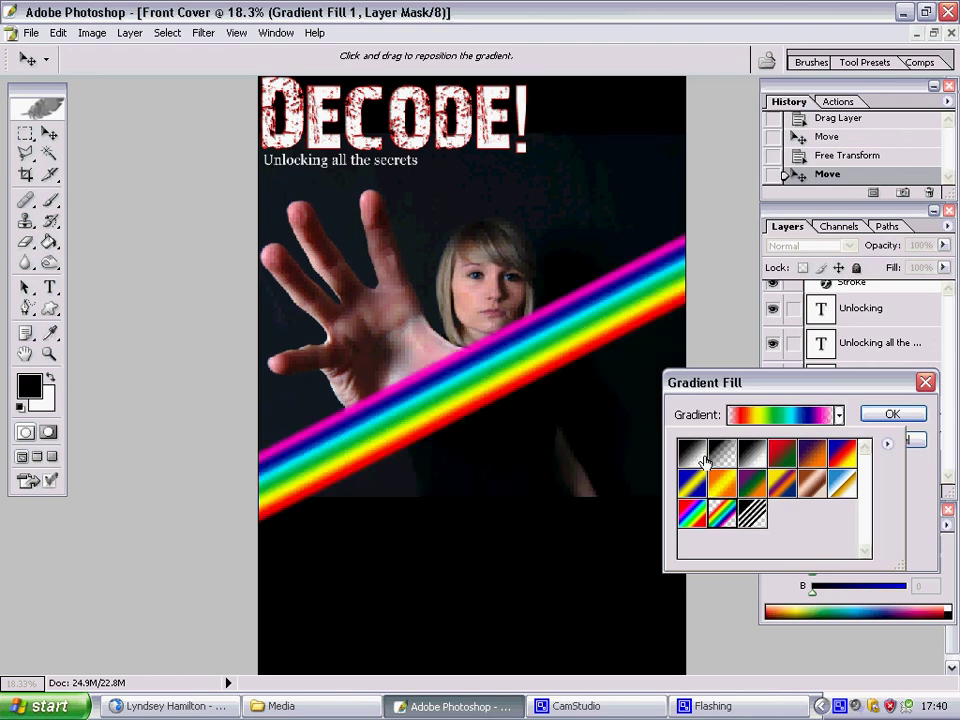
left_click(694, 458)
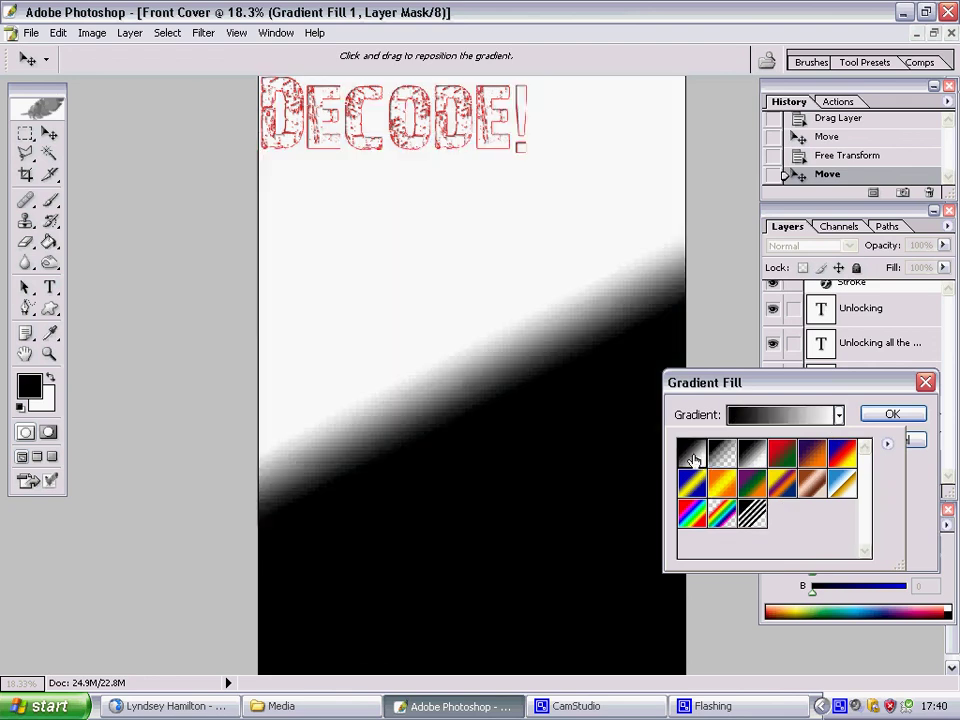
left_click(722, 456)
left_click(756, 456)
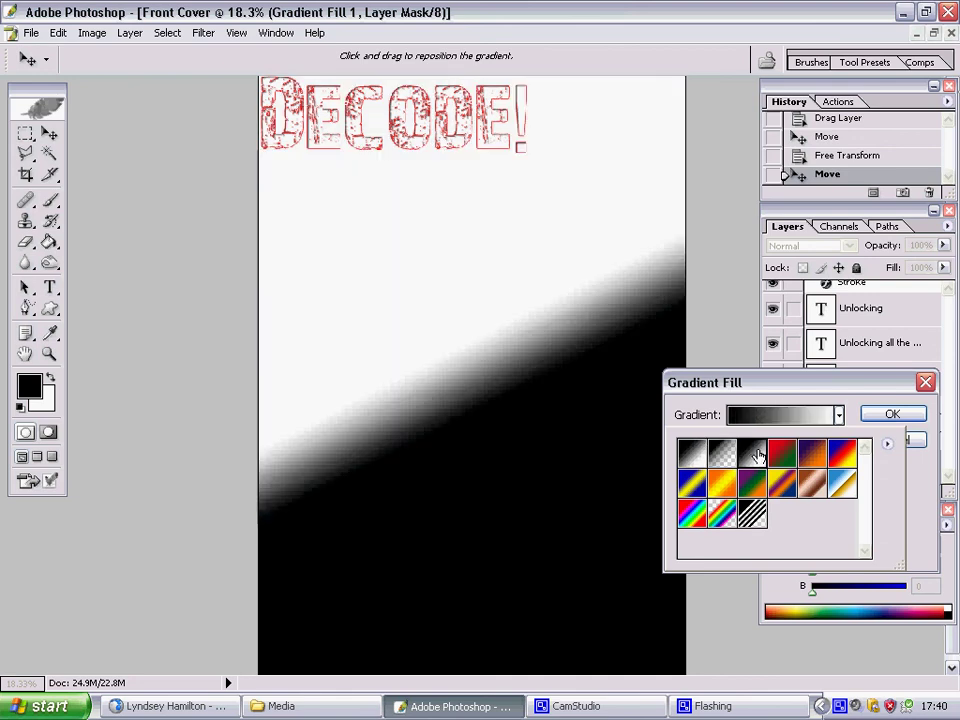
left_click(724, 455)
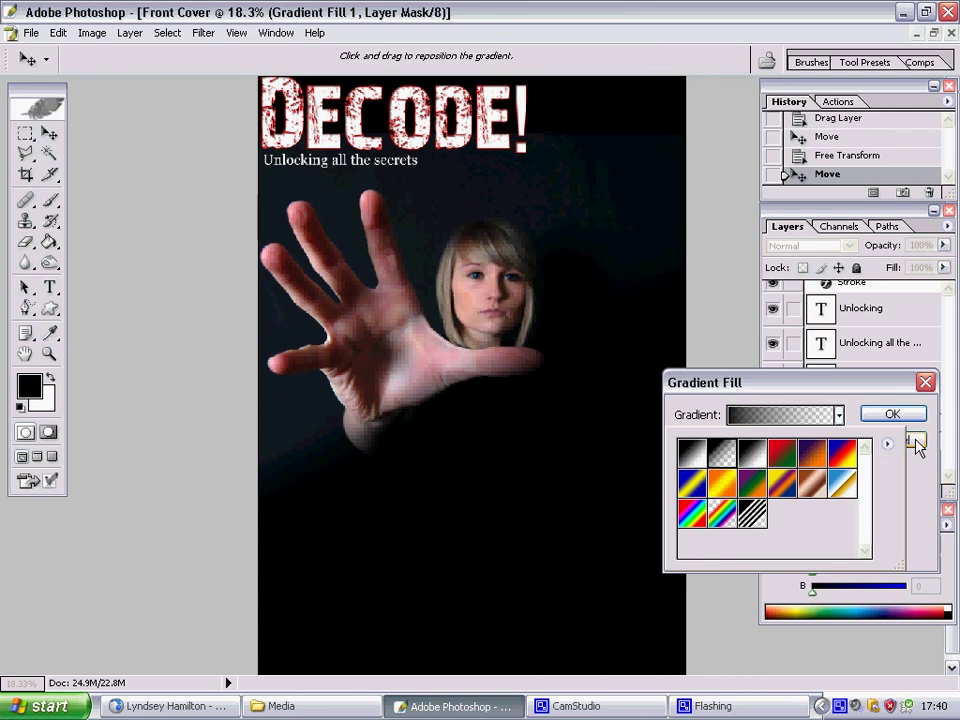
left_click(894, 413)
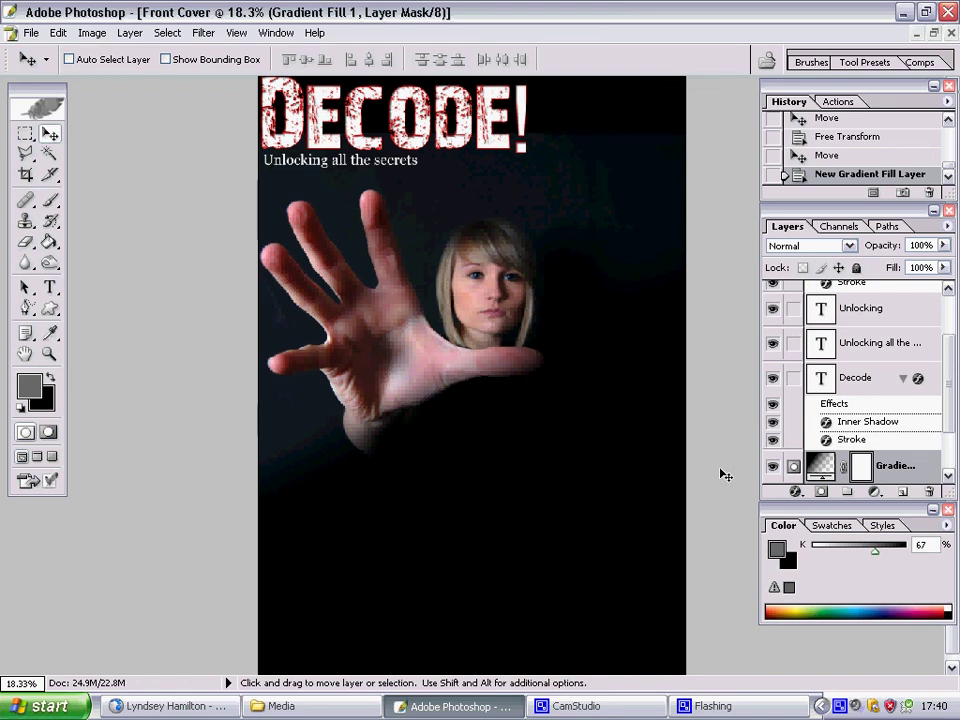
left_click(603, 710)
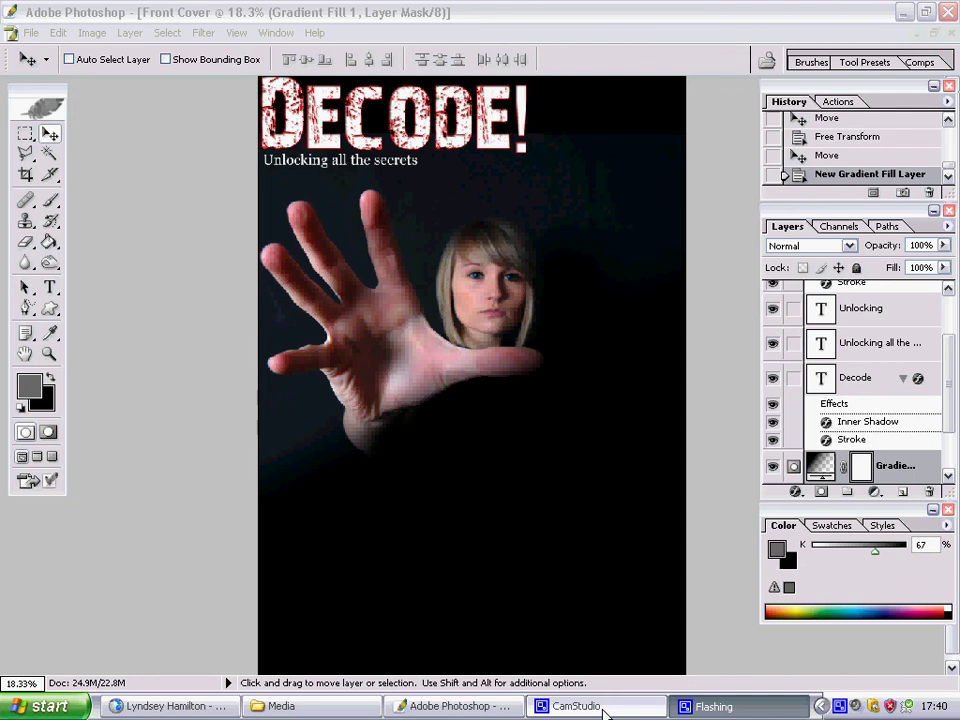